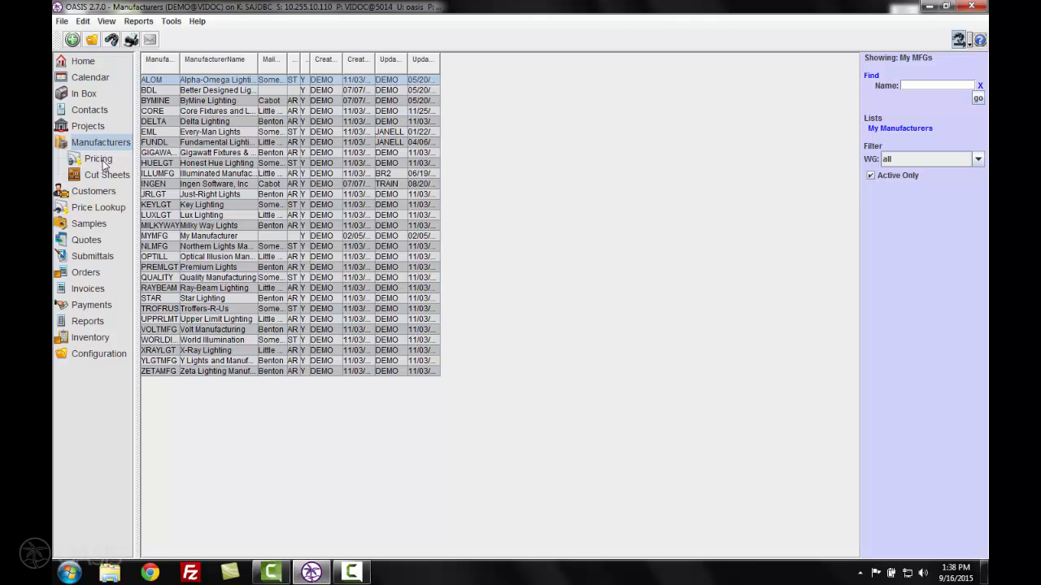
# Open the manufacturers' pricing view and check the price lists under Gigawatt Fixtures & Lamps.
pyautogui.click(171, 236)
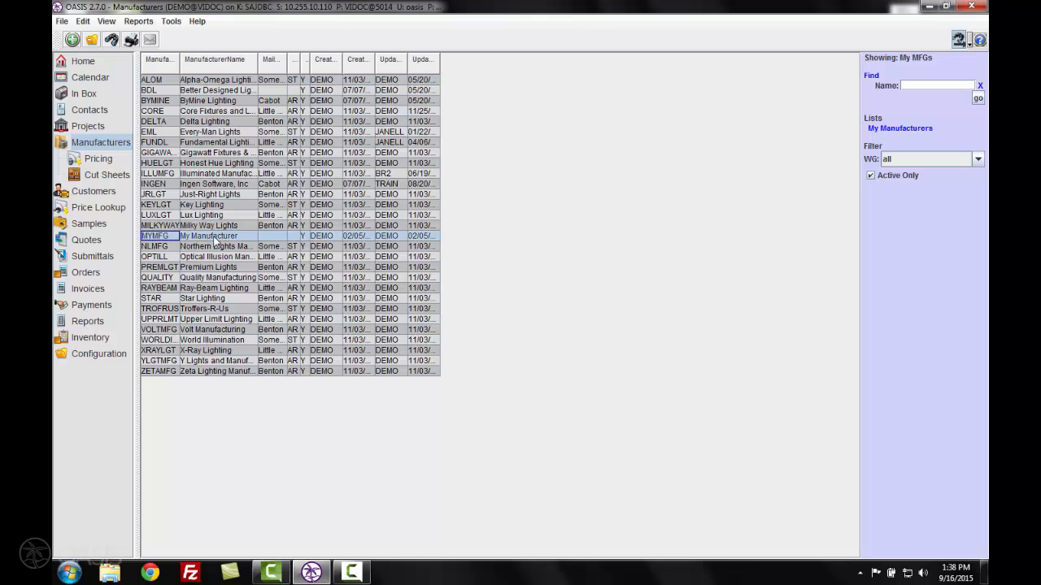
pyautogui.click(96, 160)
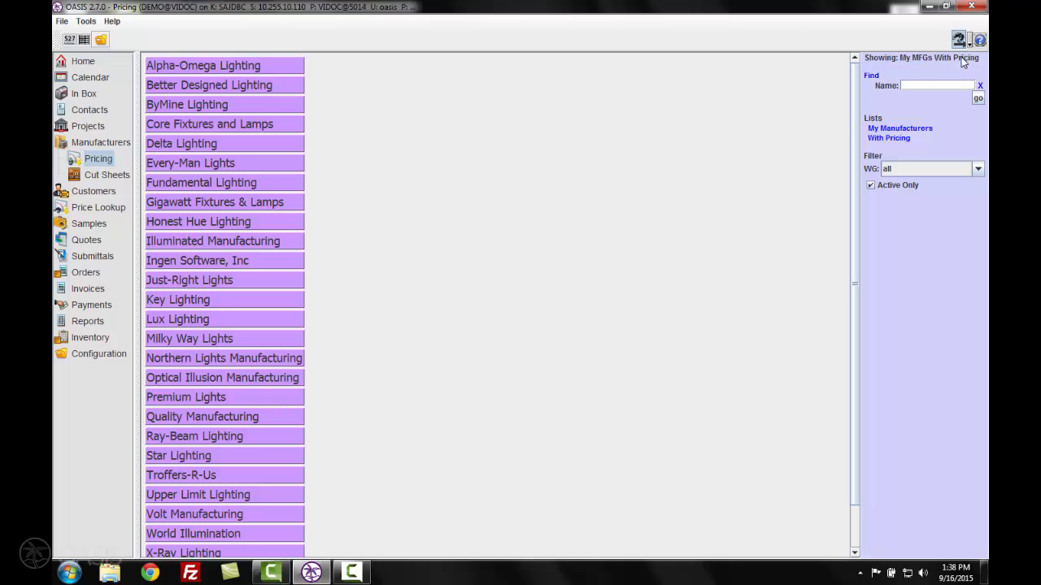
pyautogui.click(218, 202)
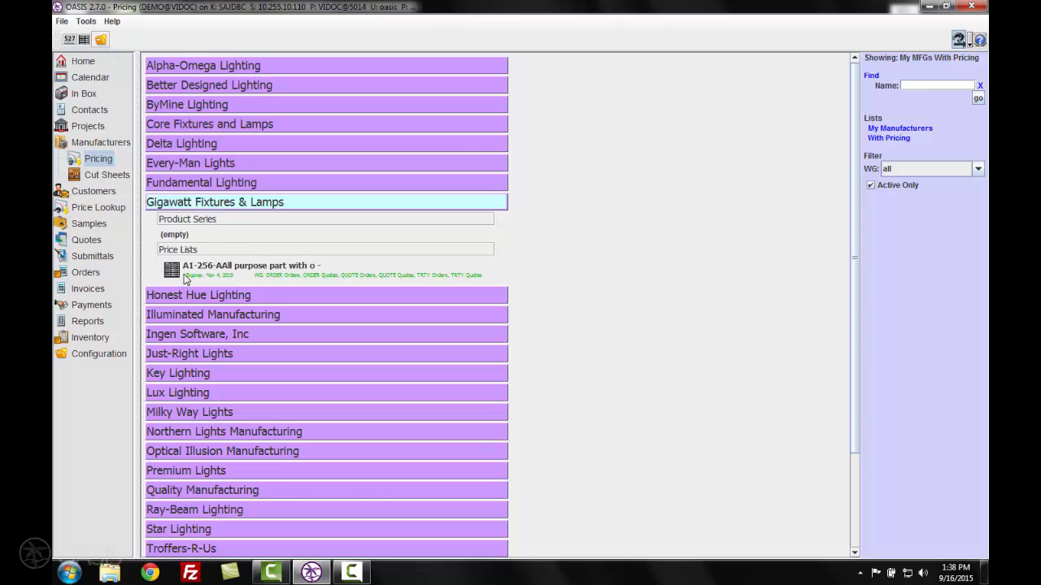
pyautogui.click(216, 203)
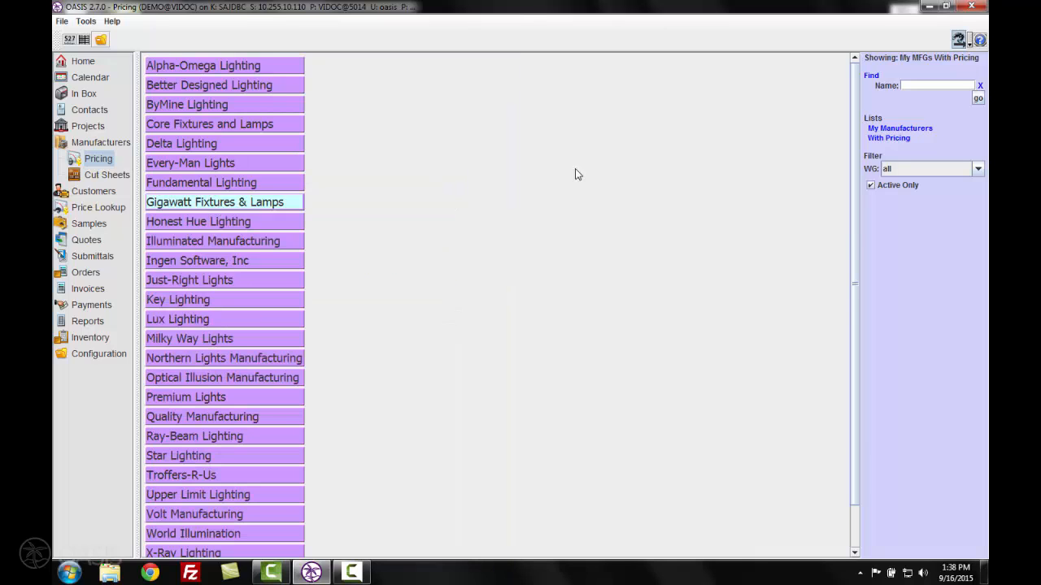
# List all of my manufacturers in the pricing view and create a new price list for My Manufacturer.
pyautogui.click(899, 128)
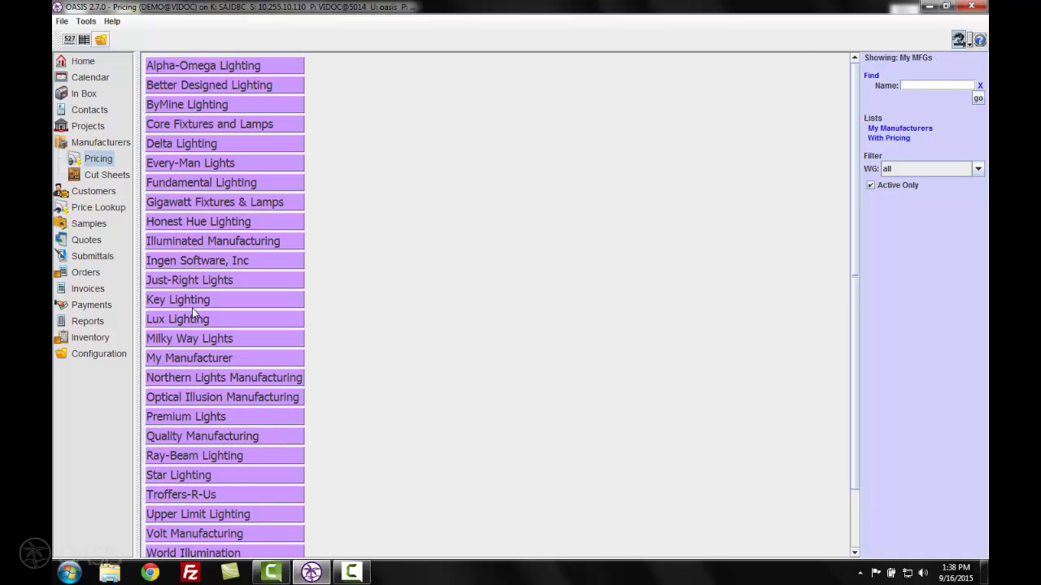
pyautogui.click(185, 361)
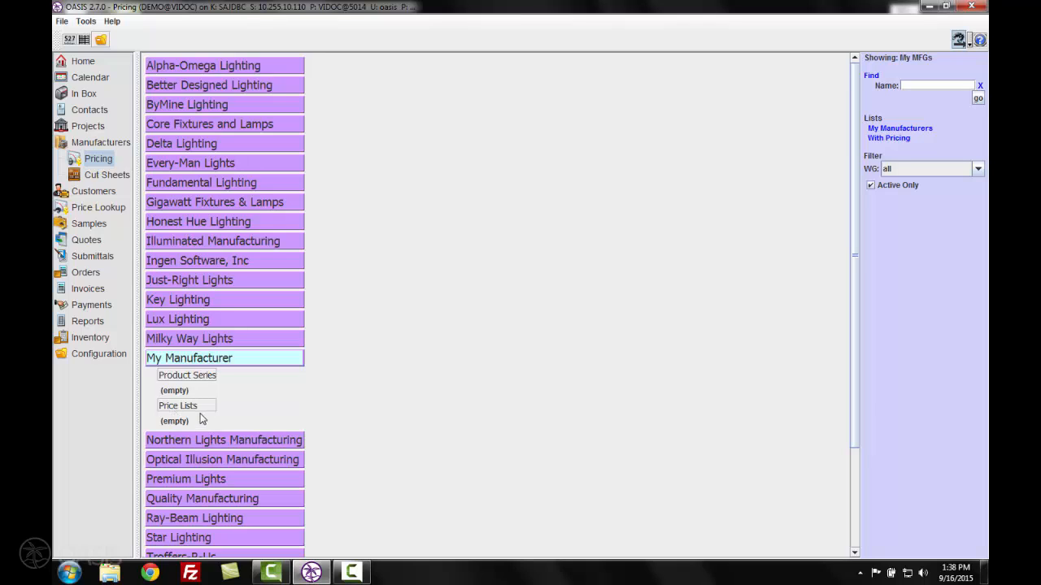
pyautogui.click(62, 22)
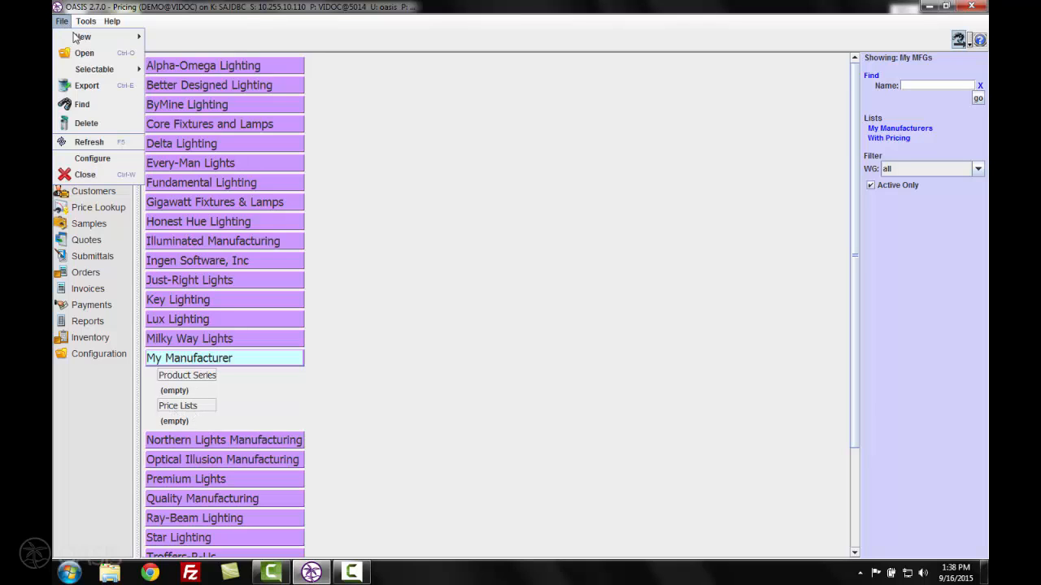
pyautogui.moveTo(82, 37)
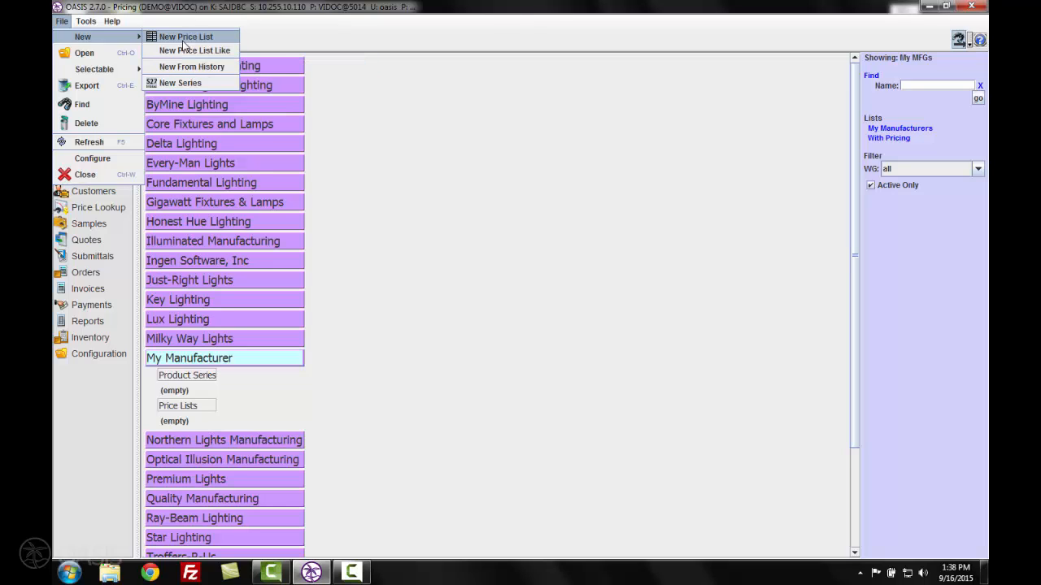
pyautogui.click(183, 39)
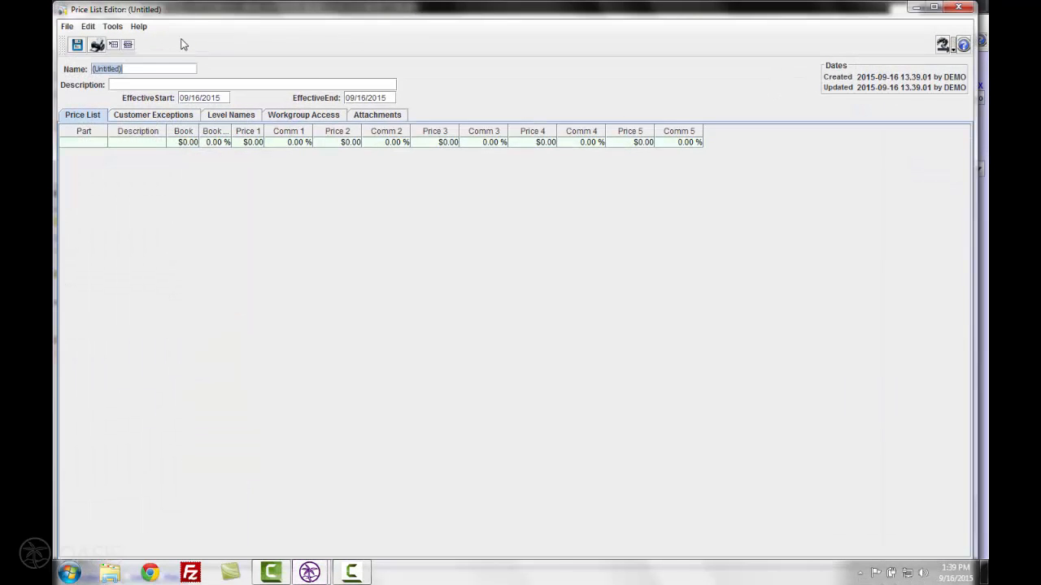
# Name the new price list "Price List created 9/16".
pyautogui.write('Price List create')
pyautogui.press('BackSpace')
pyautogui.press('BackSpace')
pyautogui.press('BackSpace')
pyautogui.write('ated 9/16')
pyautogui.click(135, 82)
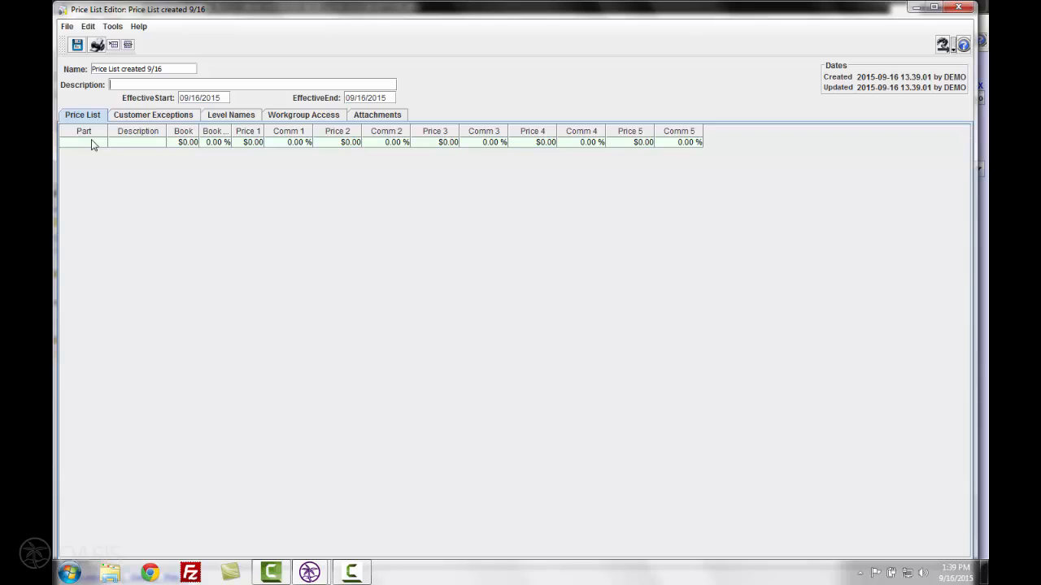
# Review the price list's customer exceptions, level names, workgroup access and attachments, ending on the part price grid.
pyautogui.click(145, 119)
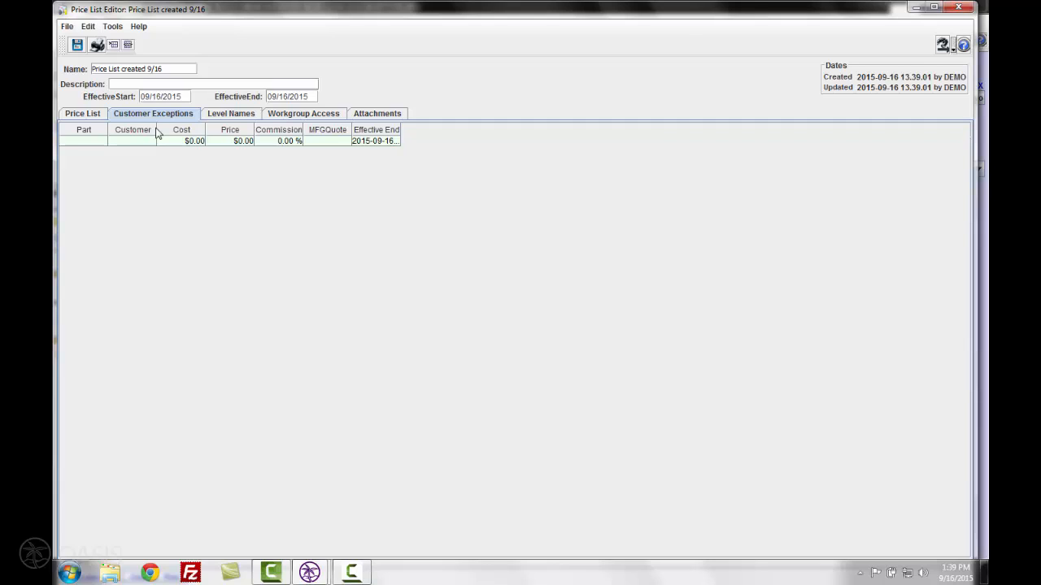
pyautogui.click(254, 115)
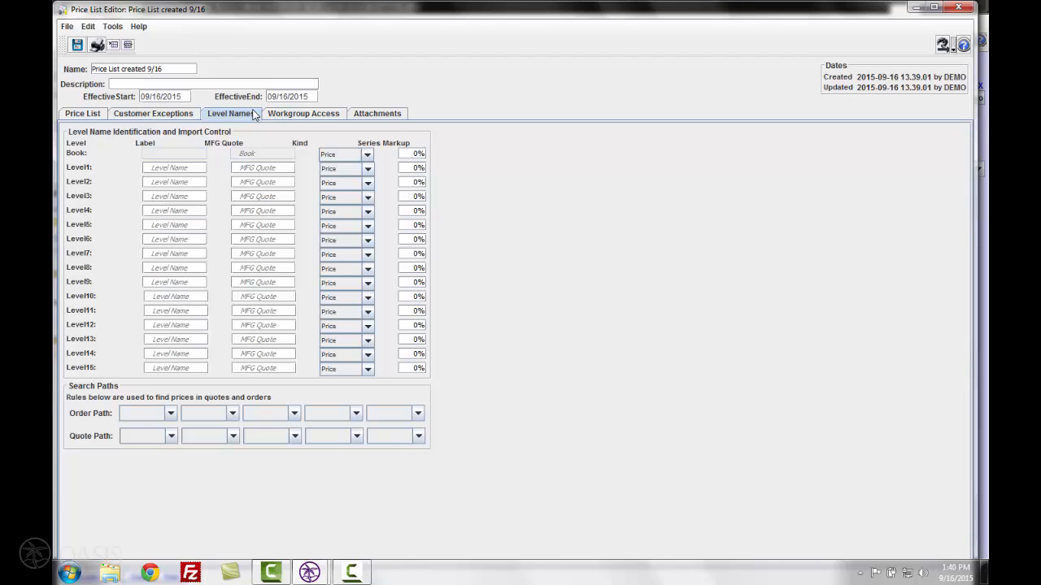
pyautogui.click(304, 113)
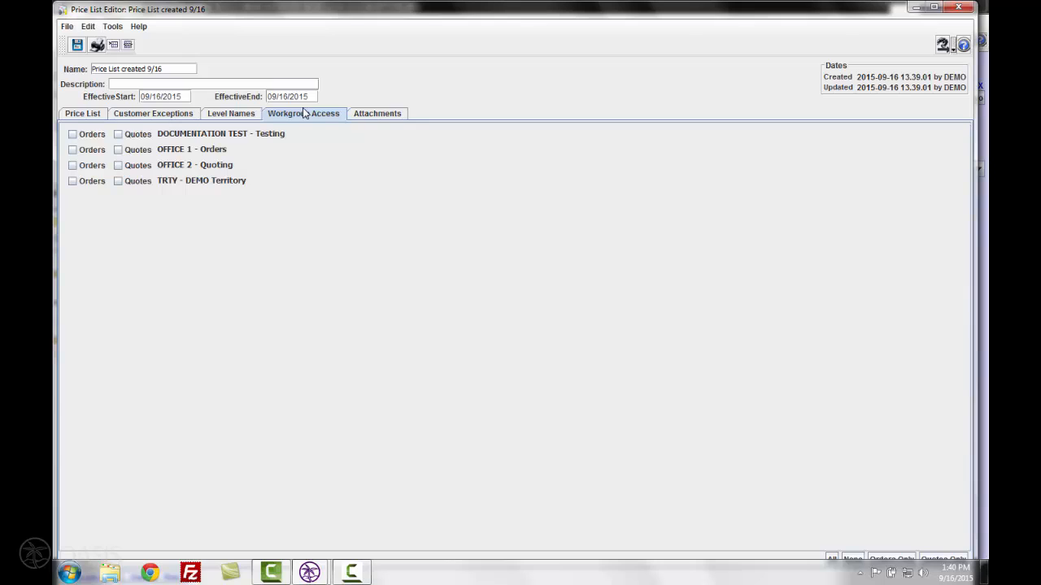
pyautogui.click(118, 181)
pyautogui.click(73, 153)
pyautogui.click(73, 153)
pyautogui.click(118, 181)
pyautogui.click(358, 113)
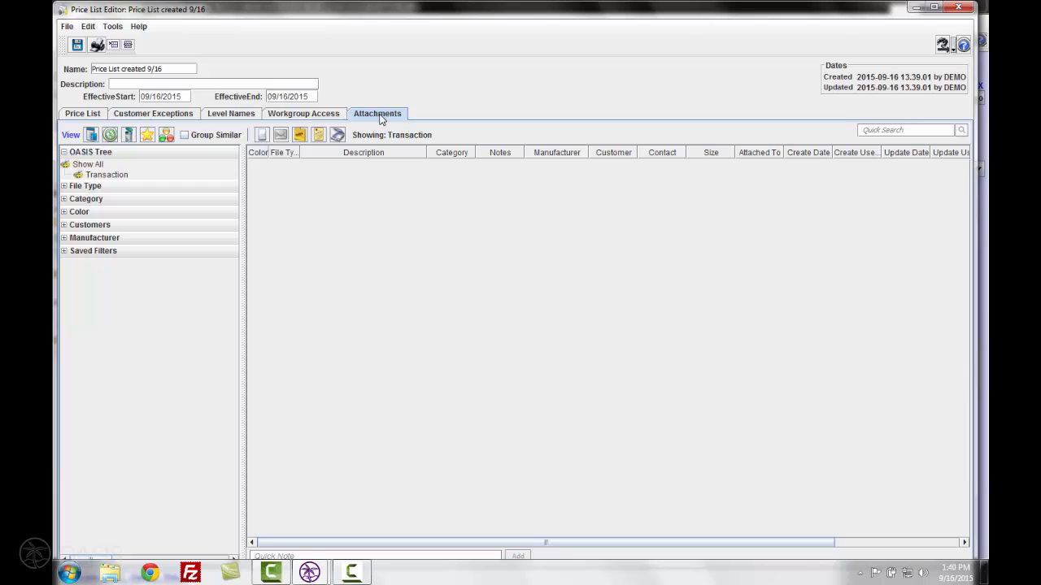
pyautogui.click(94, 118)
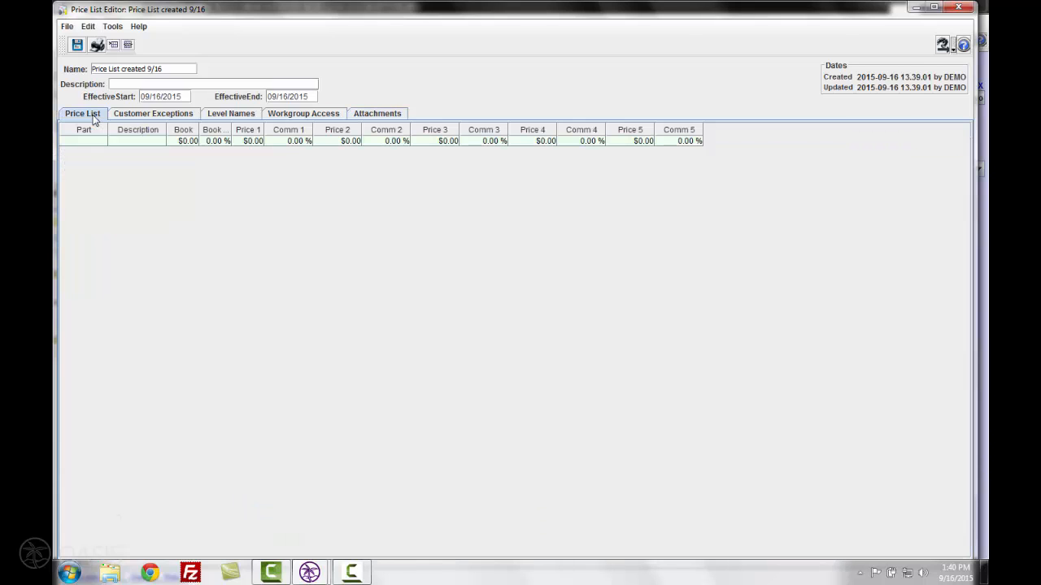
# Review the displayed and available column fields for the price grid in the view configuration.
pyautogui.click(100, 142)
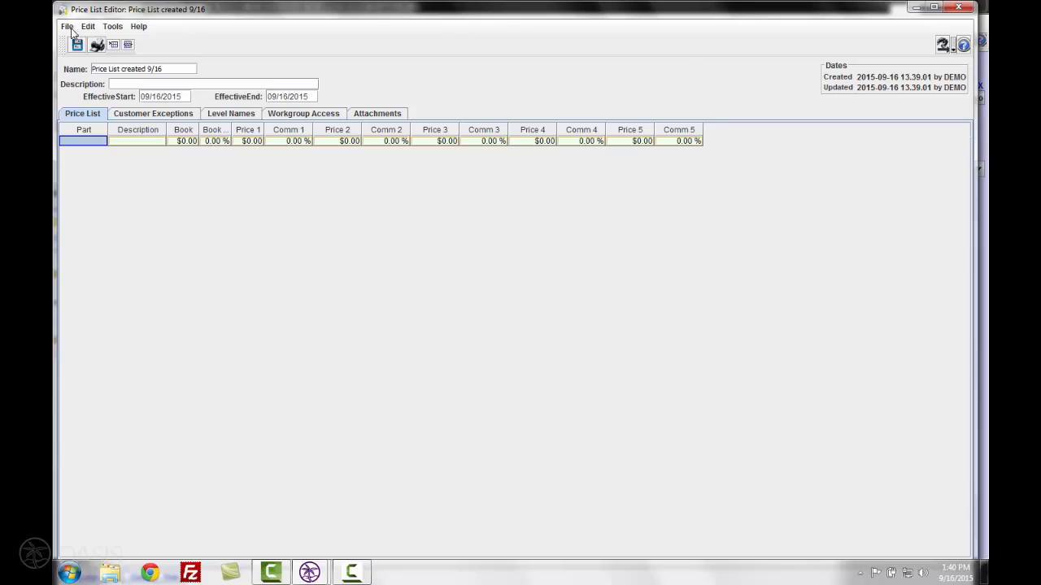
pyautogui.click(66, 26)
pyautogui.click(101, 128)
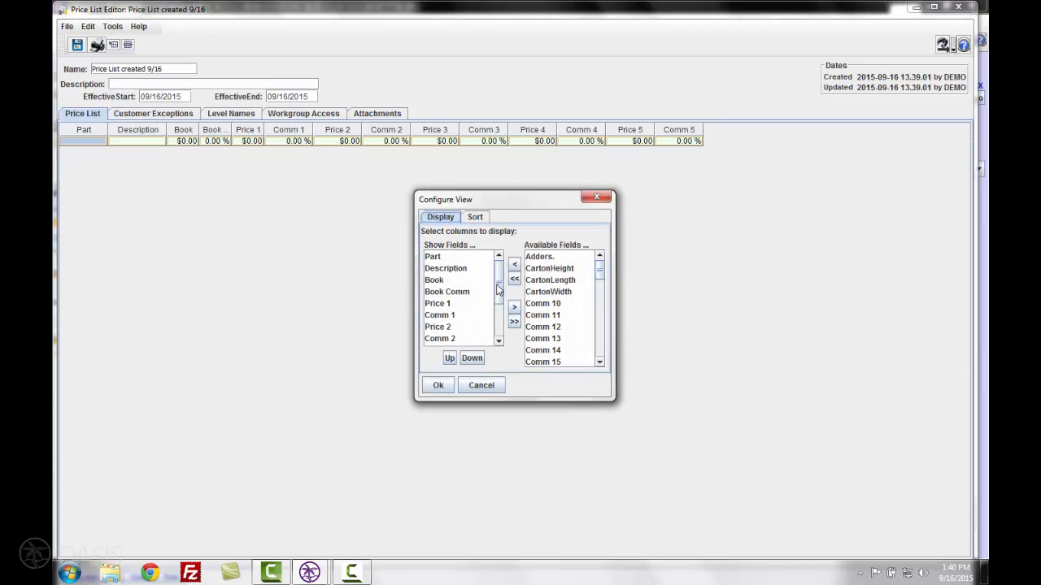
pyautogui.moveTo(498, 290); pyautogui.dragTo(497, 262)
pyautogui.moveTo(603, 274)
pyautogui.mouseDown()
pyautogui.moveTo(602, 362)
pyautogui.moveTo(602, 287)
pyautogui.mouseUp()
pyautogui.click(438, 386)
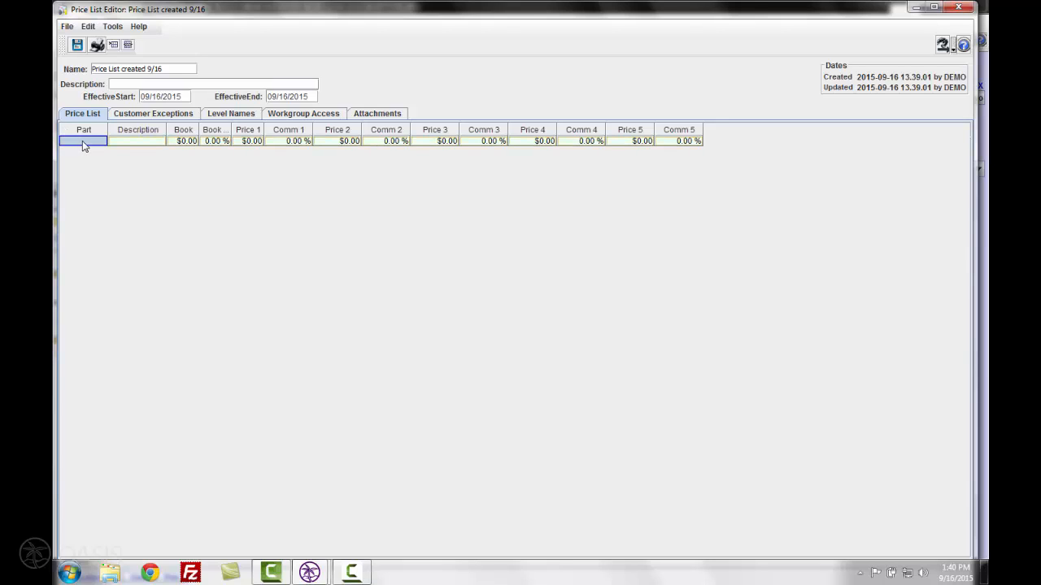
# Add part PART1 in the first row with the description Test and a book price of $5.00.
pyautogui.click(82, 141)
pyautogui.write('Part1')
pyautogui.press('Tab')
pyautogui.write('TE')
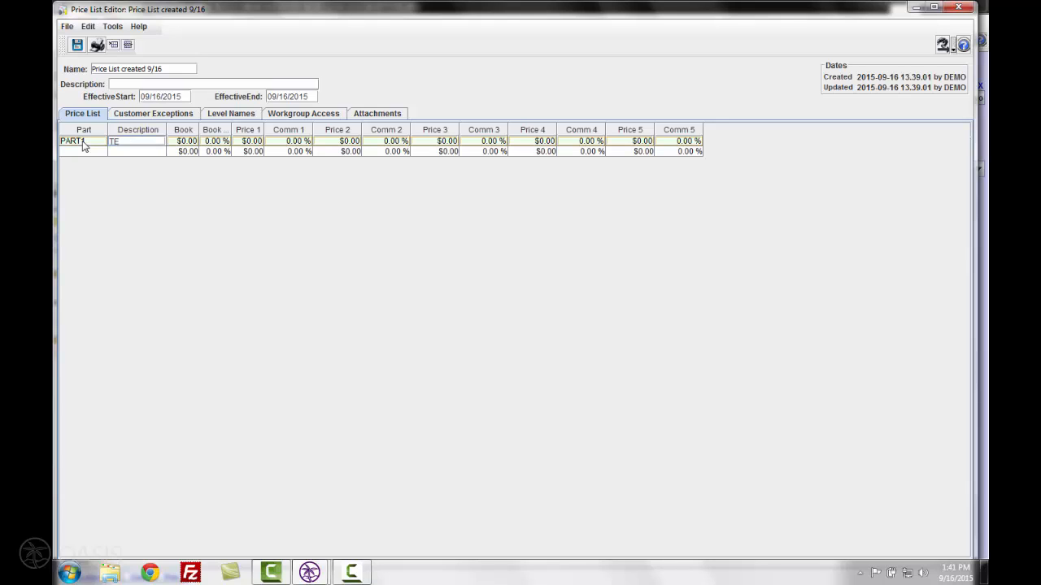
pyautogui.write('st')
pyautogui.press('Tab')
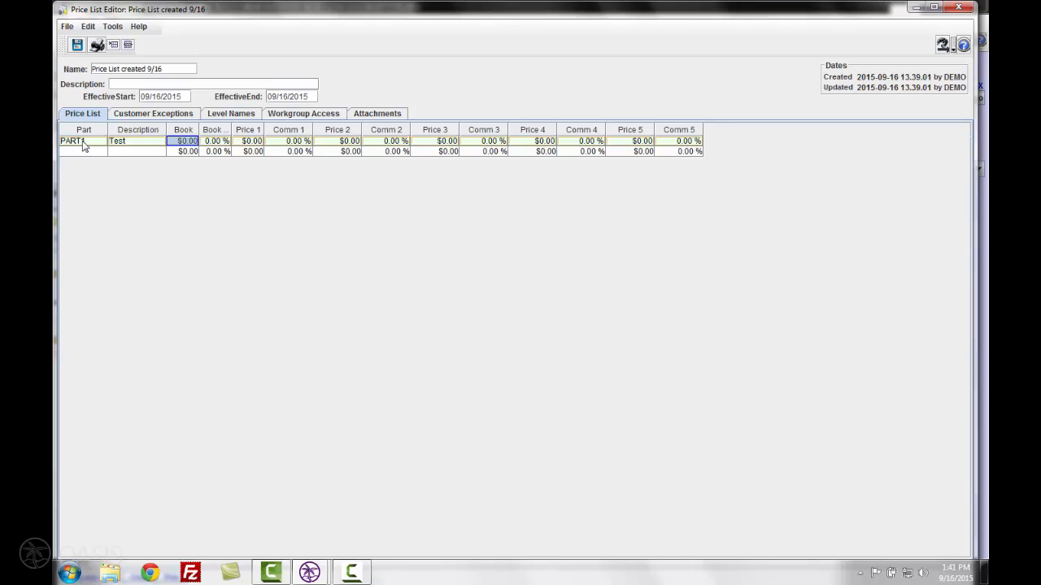
pyautogui.write('5')
pyautogui.press('Tab')
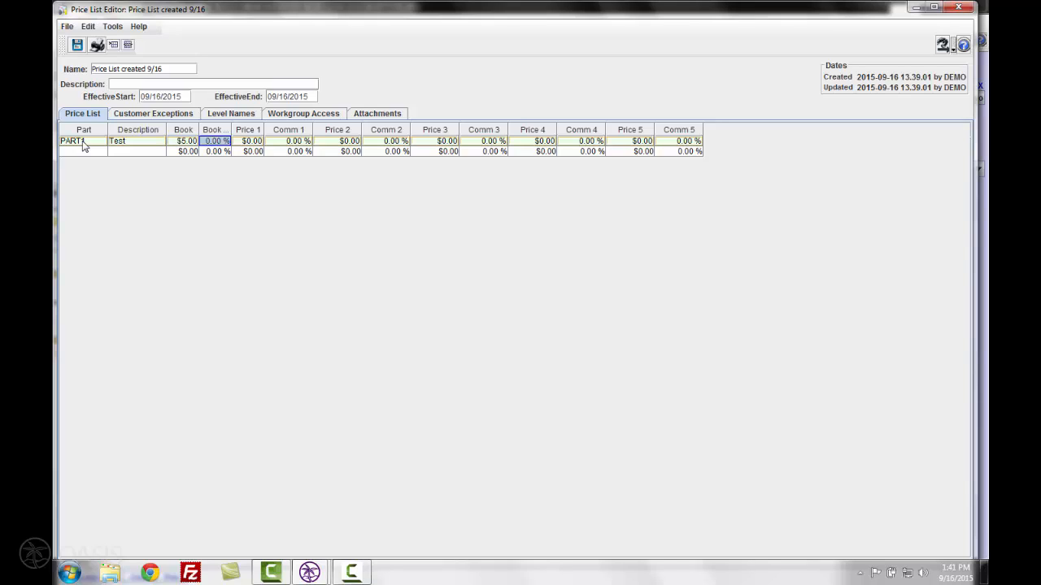
# Widen the Book Comm column and set PART1's book commission to 15%.
pyautogui.moveTo(232, 128); pyautogui.dragTo(255, 127)
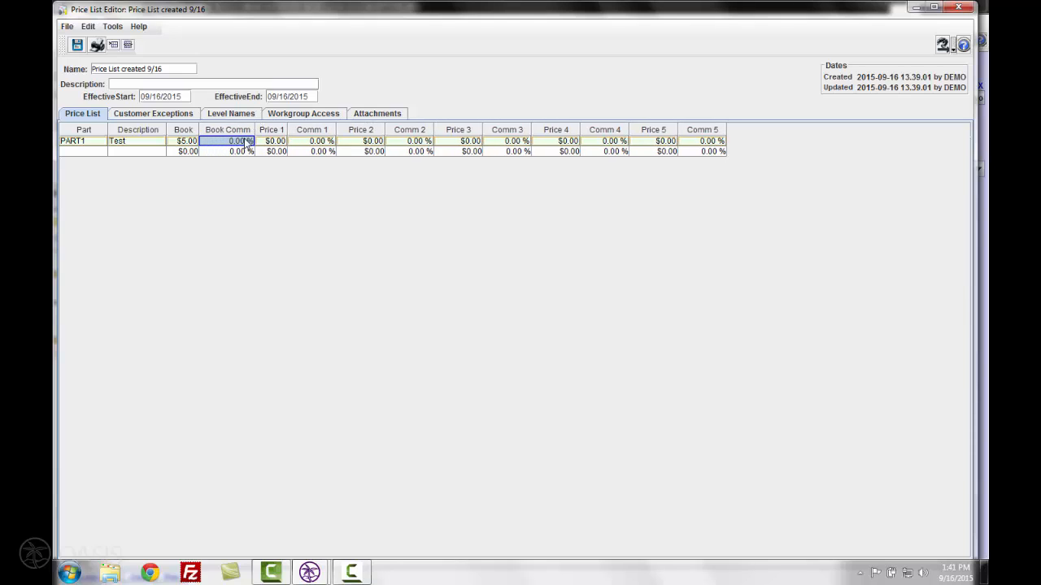
pyautogui.doubleClick(246, 142)
pyautogui.write('15')
pyautogui.press('Tab')
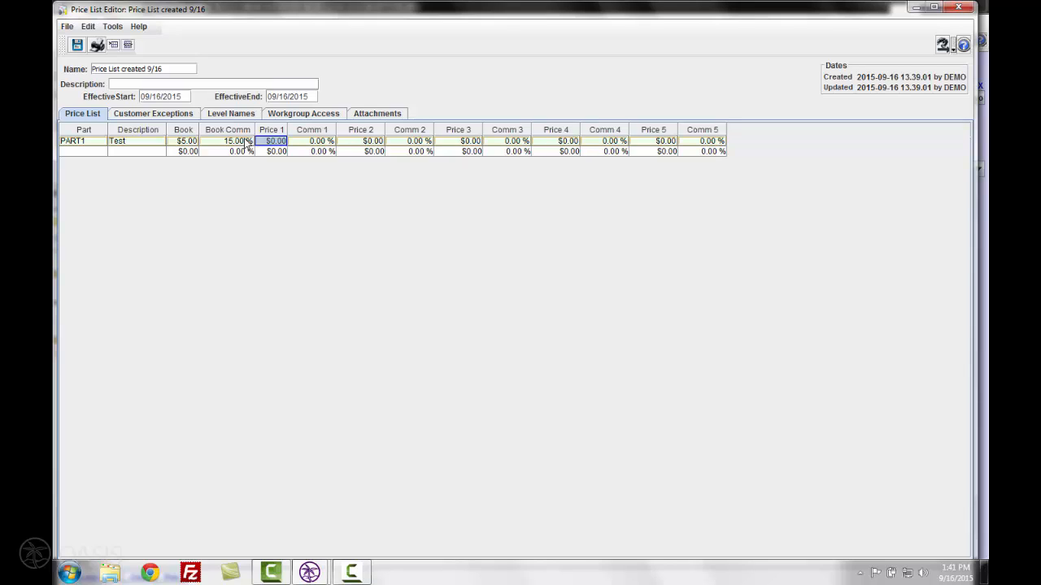
# Set PART1's Price 1 to $6.00 with 12% commission and Price 2 to $7.00 with 20% commission.
pyautogui.write('6')
pyautogui.press('Tab')
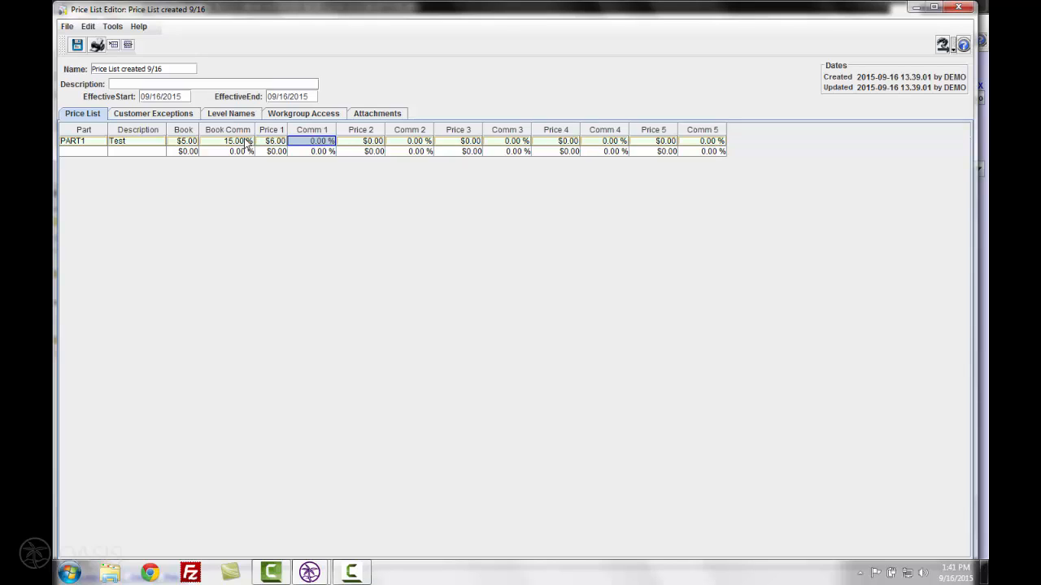
pyautogui.write('12')
pyautogui.press('Tab')
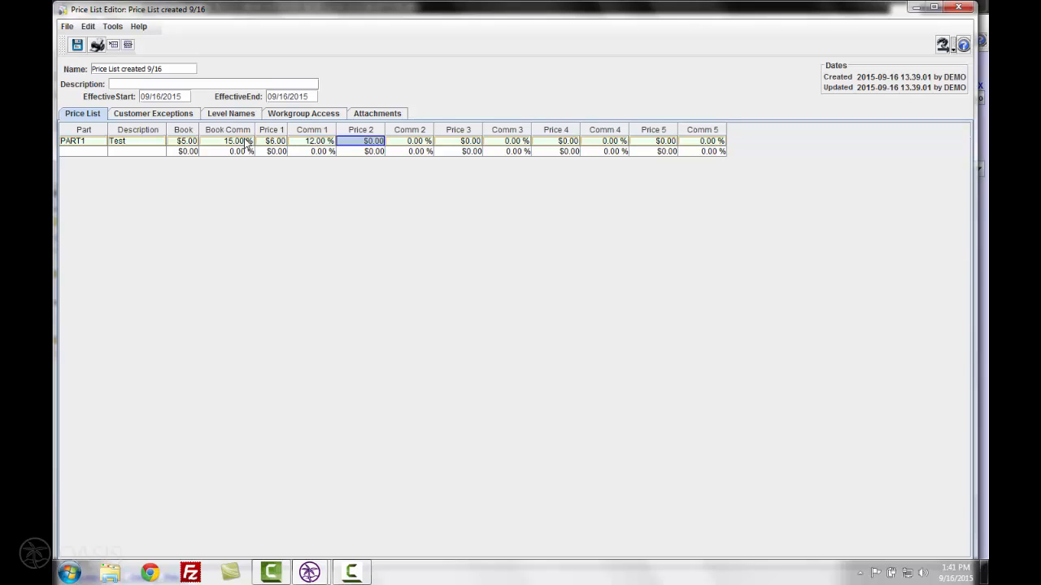
pyautogui.write('7')
pyautogui.press('Tab')
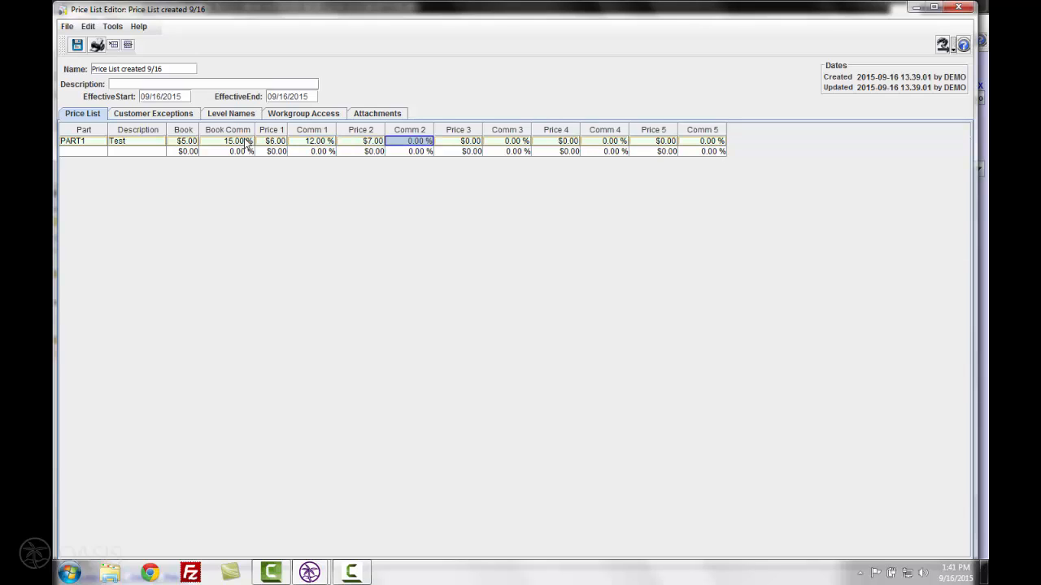
pyautogui.write('20')
pyautogui.press('Tab')
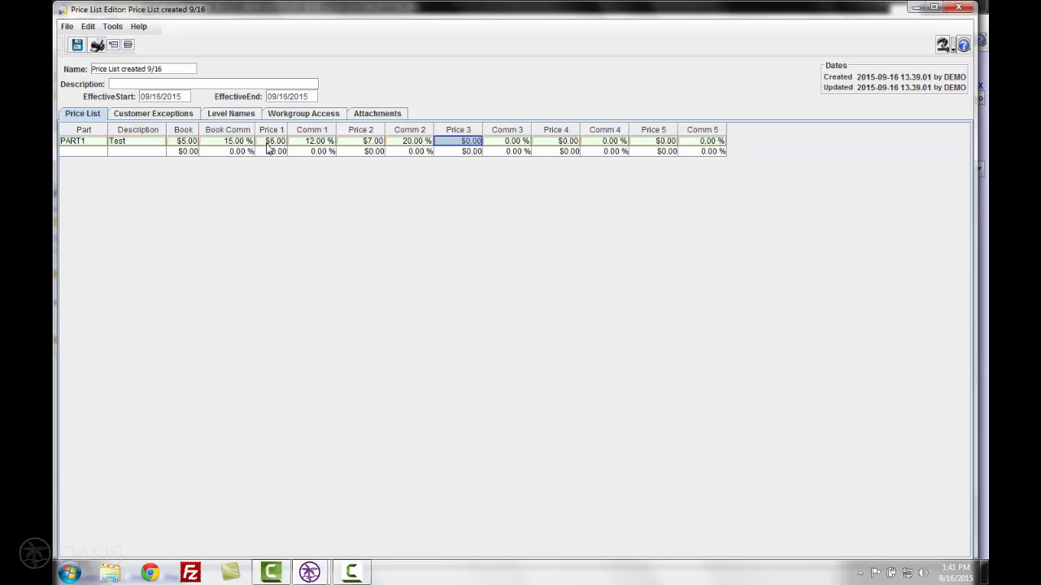
# Add part PART2 in the second row with description Test, a $6.75 book price and 15% book commission.
pyautogui.click(85, 151)
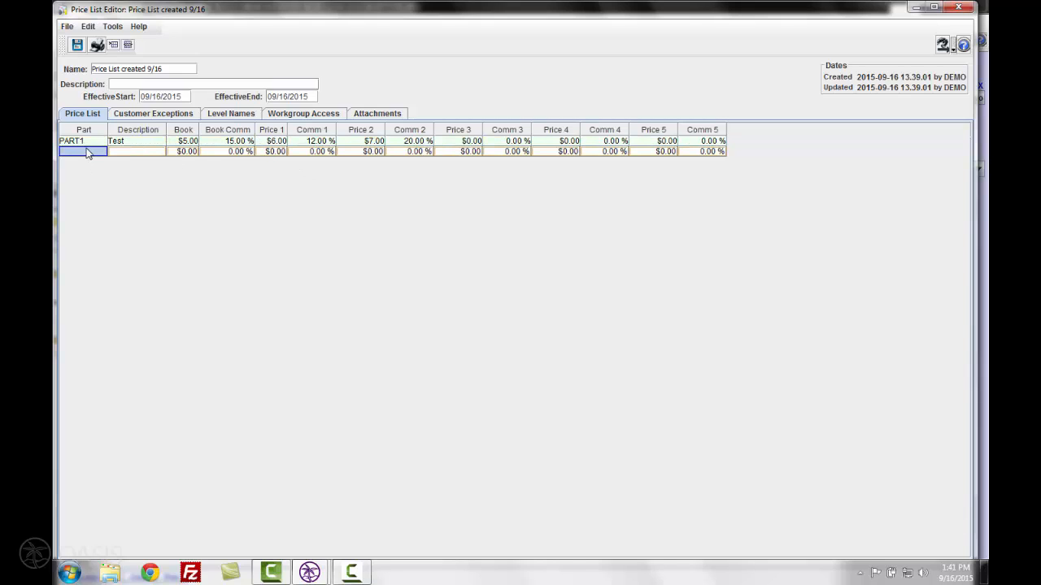
pyautogui.write('Part2')
pyautogui.press('Tab')
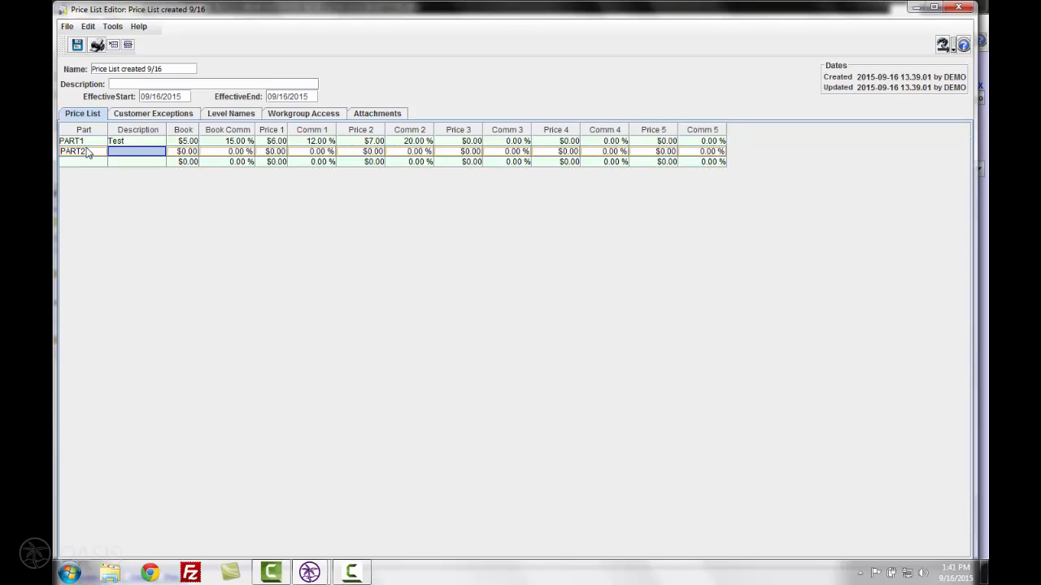
pyautogui.write('Test')
pyautogui.press('Tab')
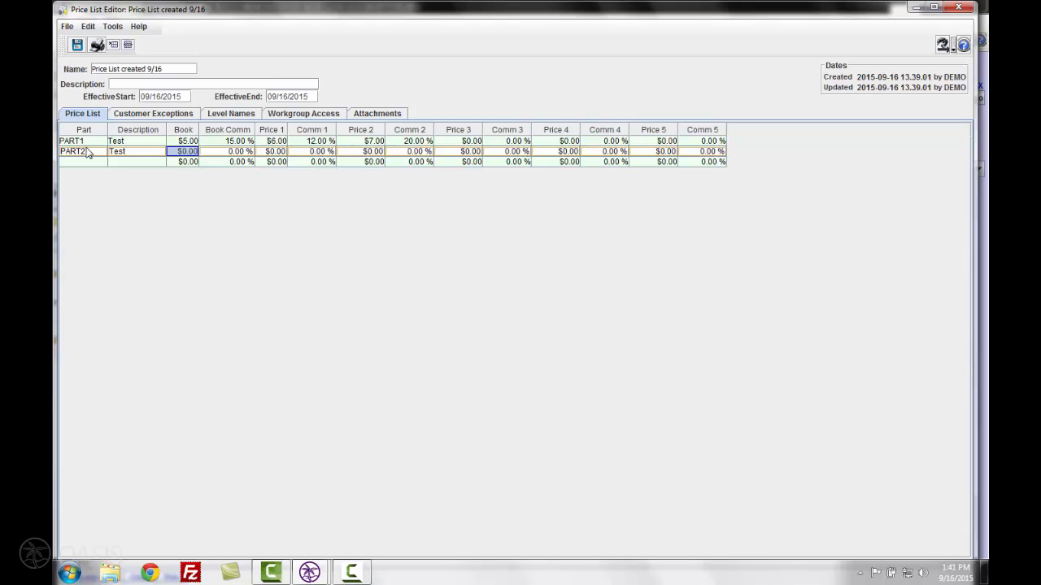
pyautogui.write('6.75')
pyautogui.press('Tab')
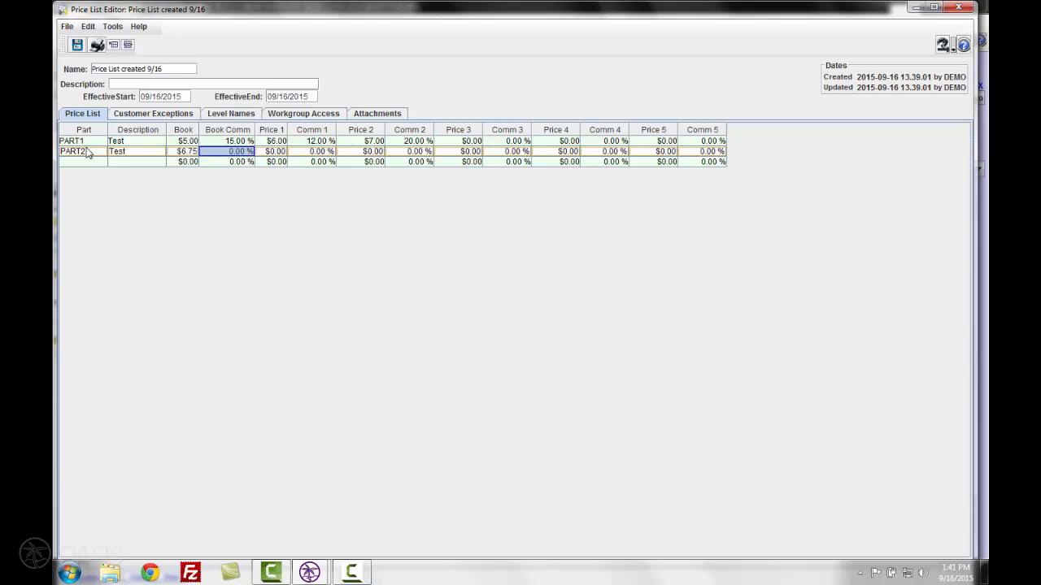
pyautogui.write('15')
pyautogui.press('Tab')
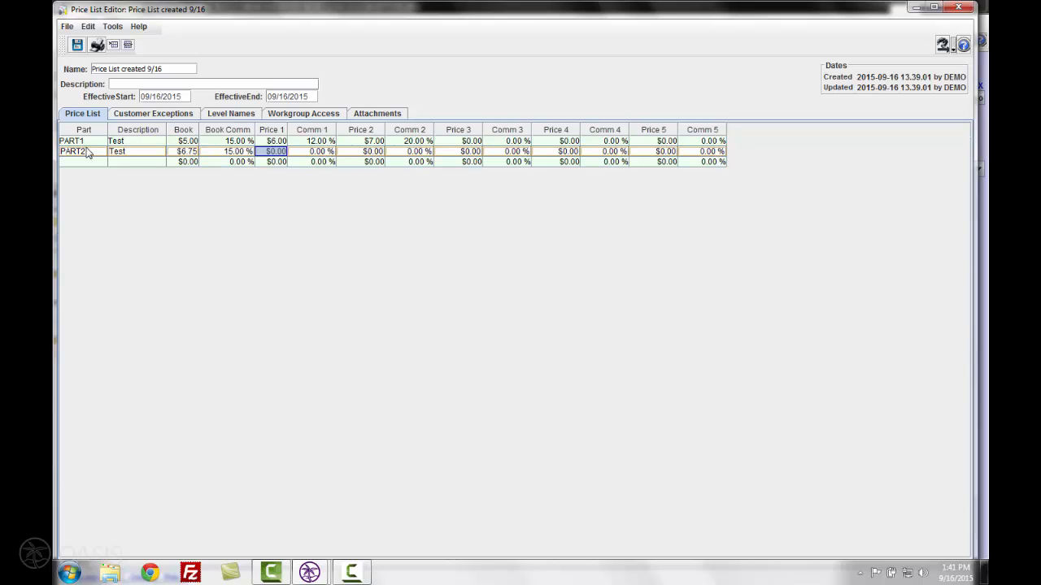
# Set PART2's Price 1 to $6.75 with 12% commission and Price 2 to $8.00 with 25% commission.
pyautogui.write('6.75')
pyautogui.press('Tab')
pyautogui.write('12')
pyautogui.press('Tab')
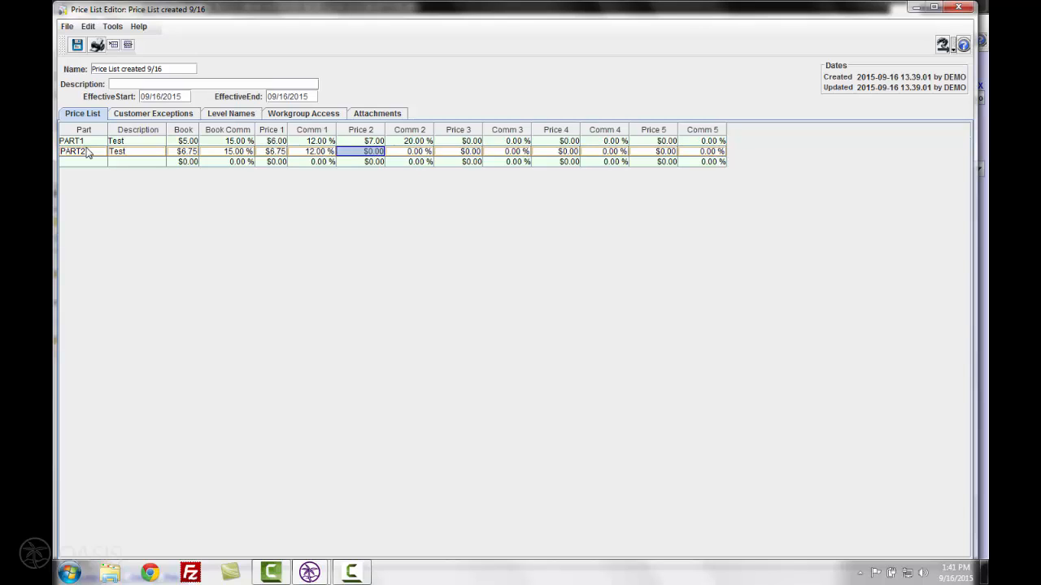
pyautogui.write('8')
pyautogui.press('Tab')
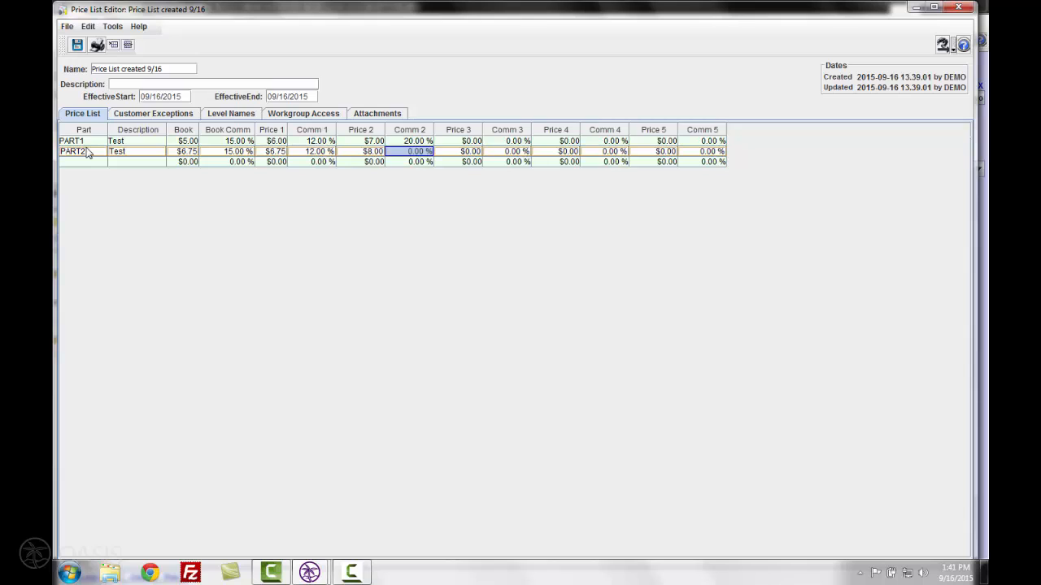
pyautogui.write('25')
pyautogui.press('Tab')
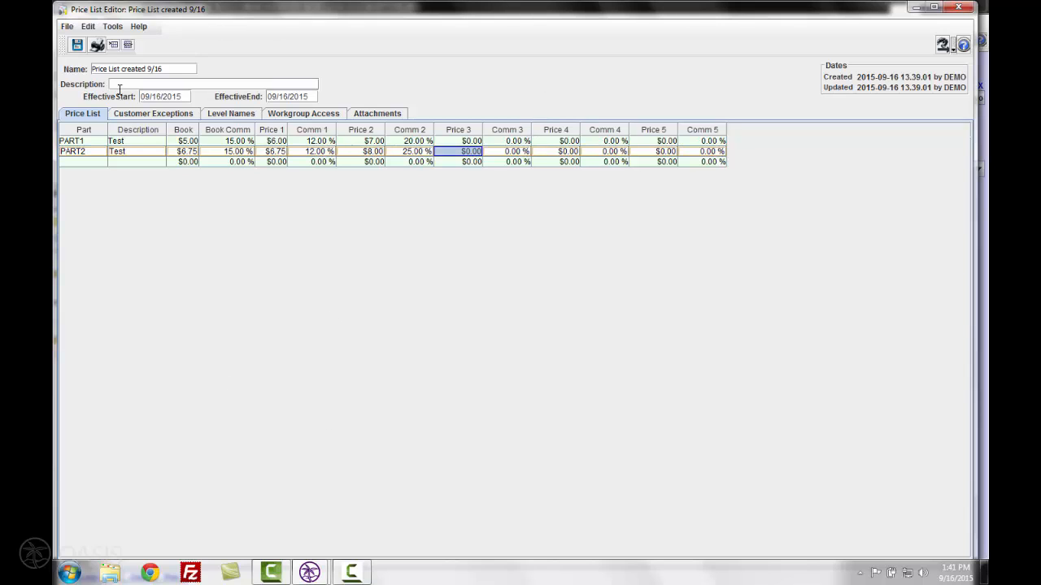
# Save and close the price list, applying the effective start date to all items and making the list active.
pyautogui.click(933, 7)
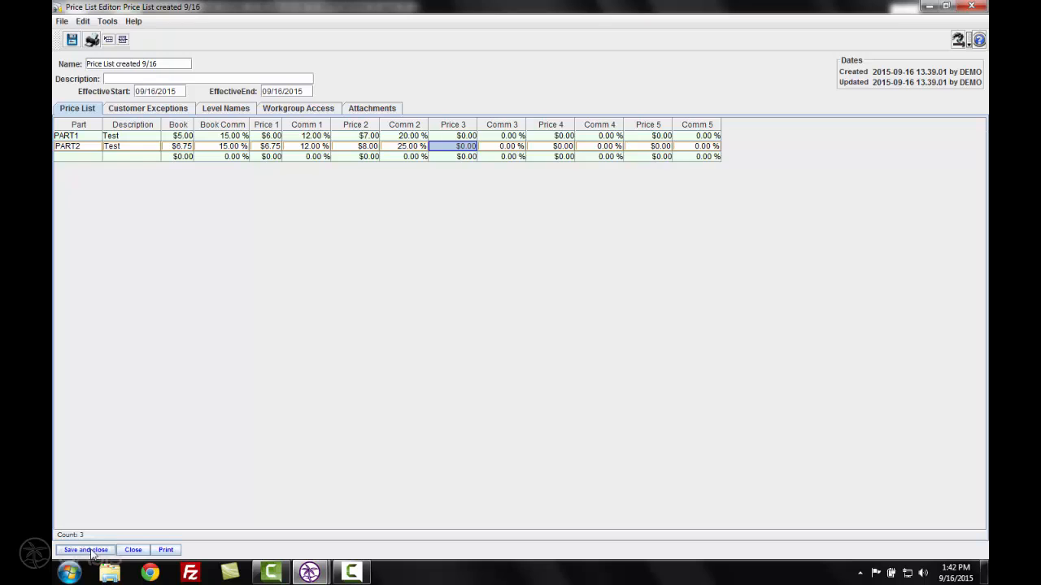
pyautogui.click(86, 550)
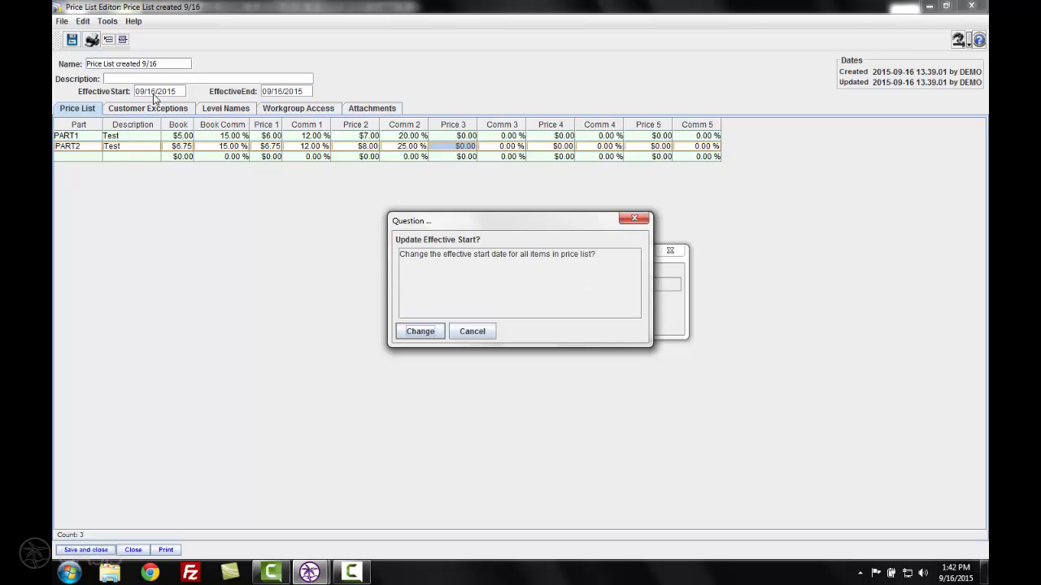
pyautogui.click(425, 331)
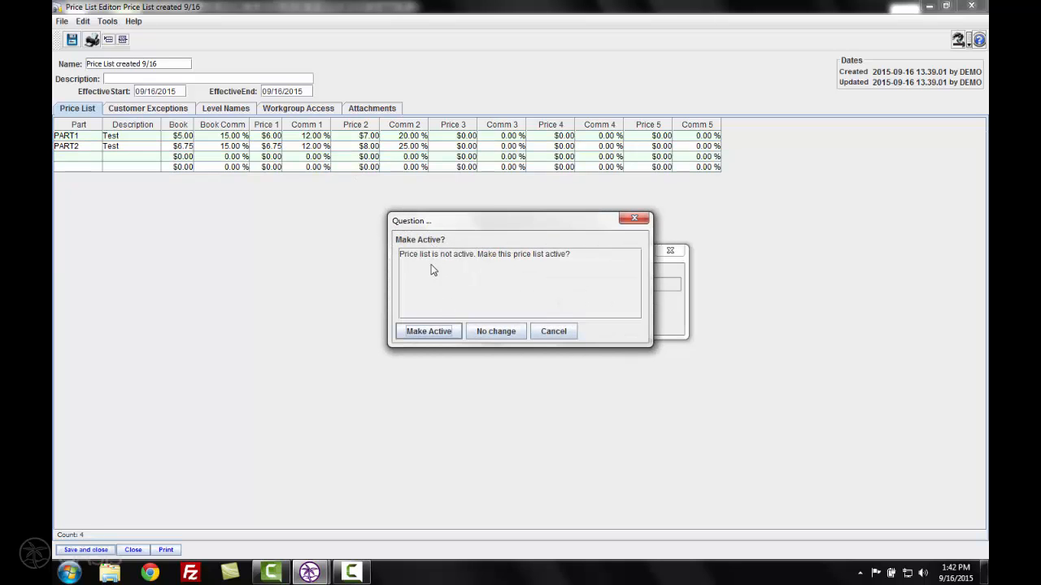
pyautogui.click(435, 332)
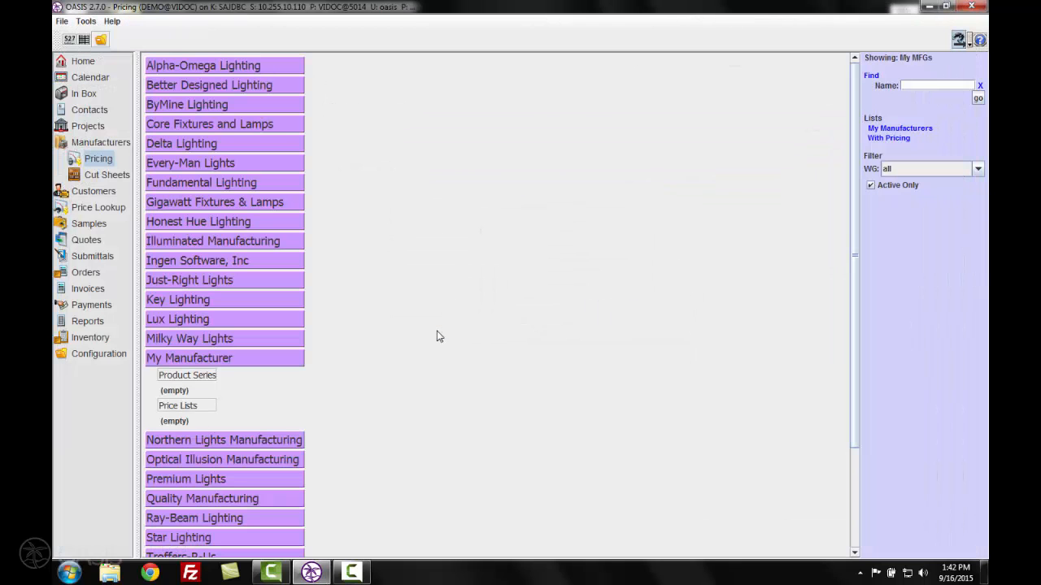
# Refresh My Manufacturer's entry in the pricing list and reopen the price list created 9/16.
pyautogui.click(215, 361)
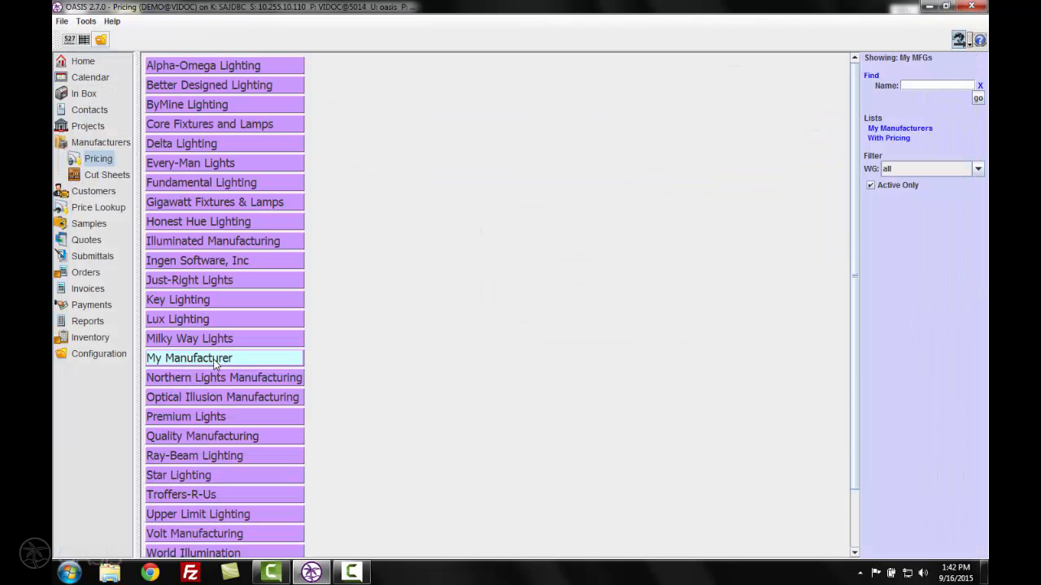
pyautogui.click(215, 363)
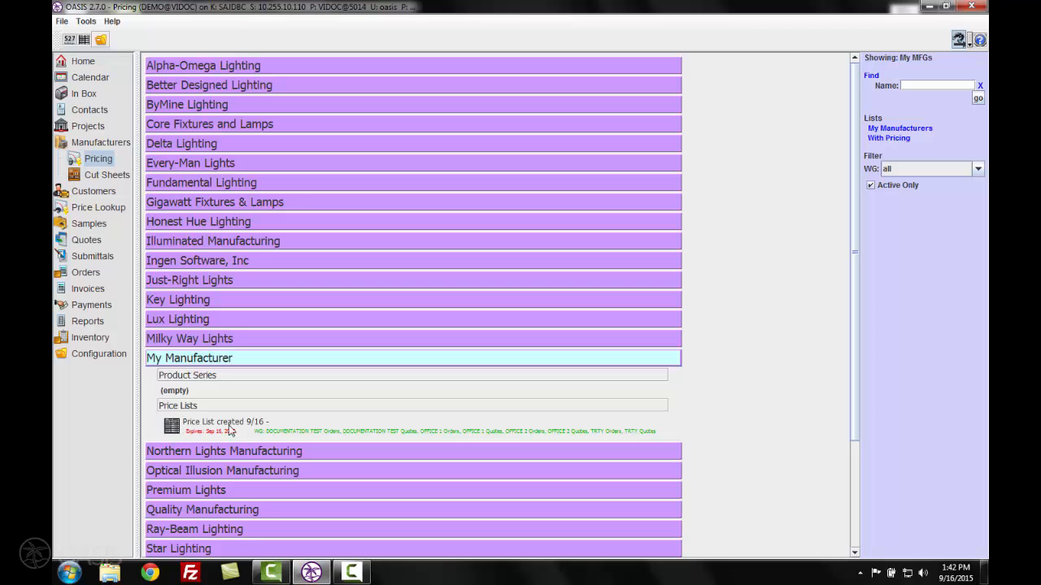
pyautogui.click(171, 428)
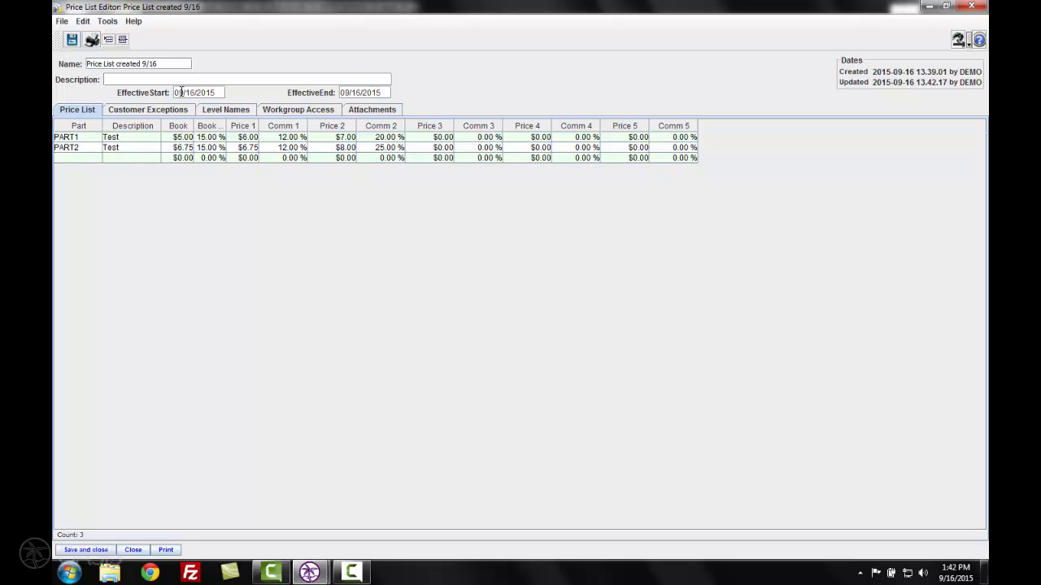
# Set the price list's effective end date to 09/30/2016 without applying it to the individual items.
pyautogui.click(383, 92)
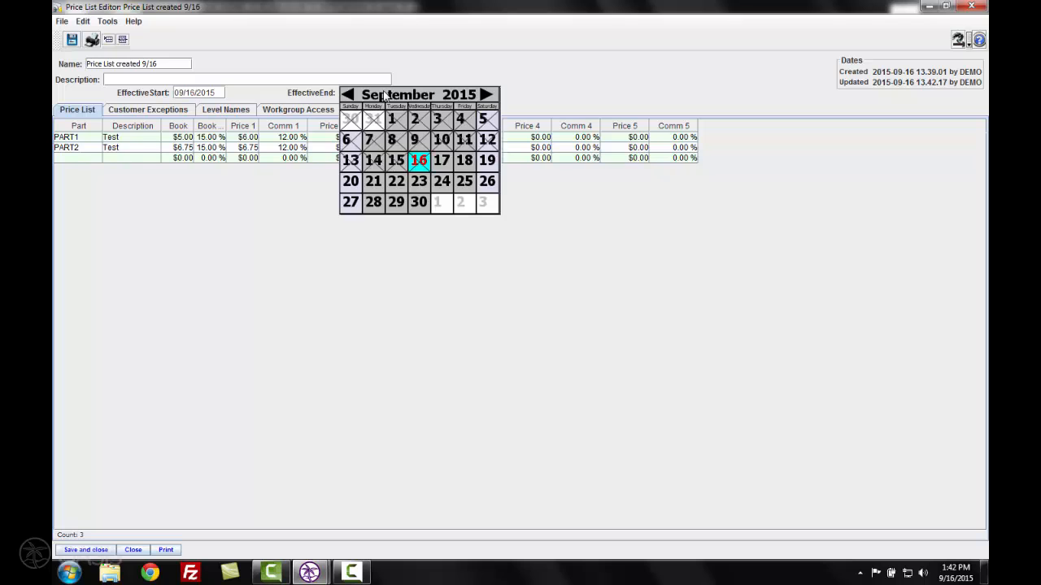
pyautogui.click(485, 95)
pyautogui.click(485, 95)
pyautogui.click(485, 94)
pyautogui.click(486, 94)
pyautogui.click(485, 95)
pyautogui.click(486, 95)
pyautogui.click(485, 94)
pyautogui.click(485, 94)
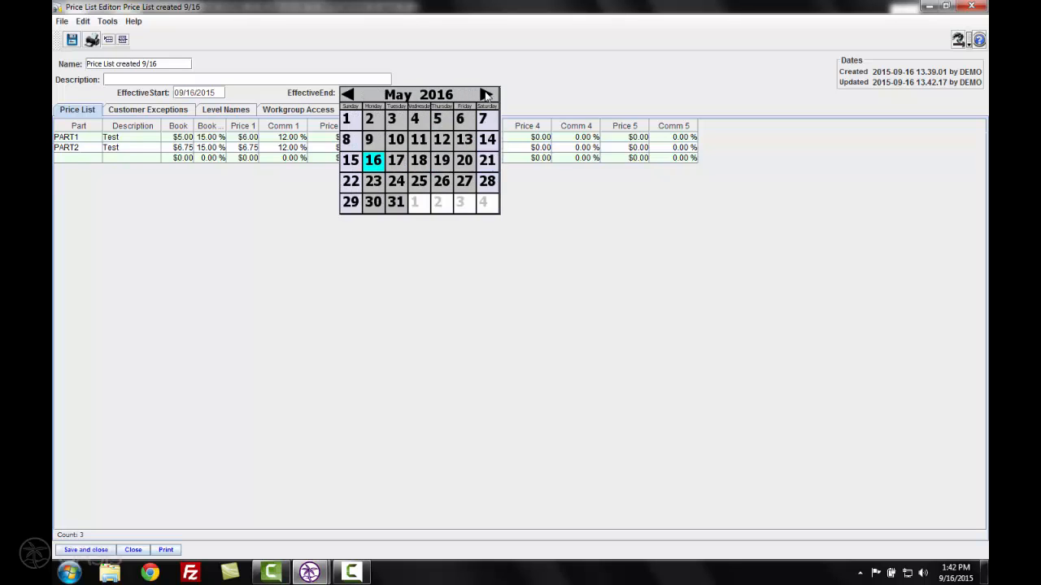
pyautogui.click(485, 94)
pyautogui.click(485, 94)
pyautogui.click(485, 94)
pyautogui.click(486, 95)
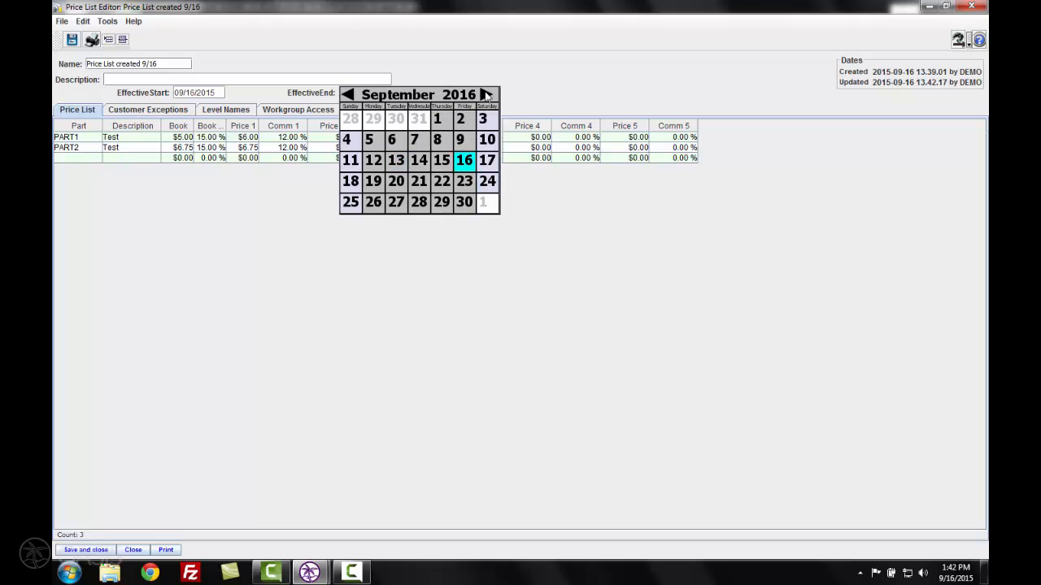
pyautogui.click(460, 204)
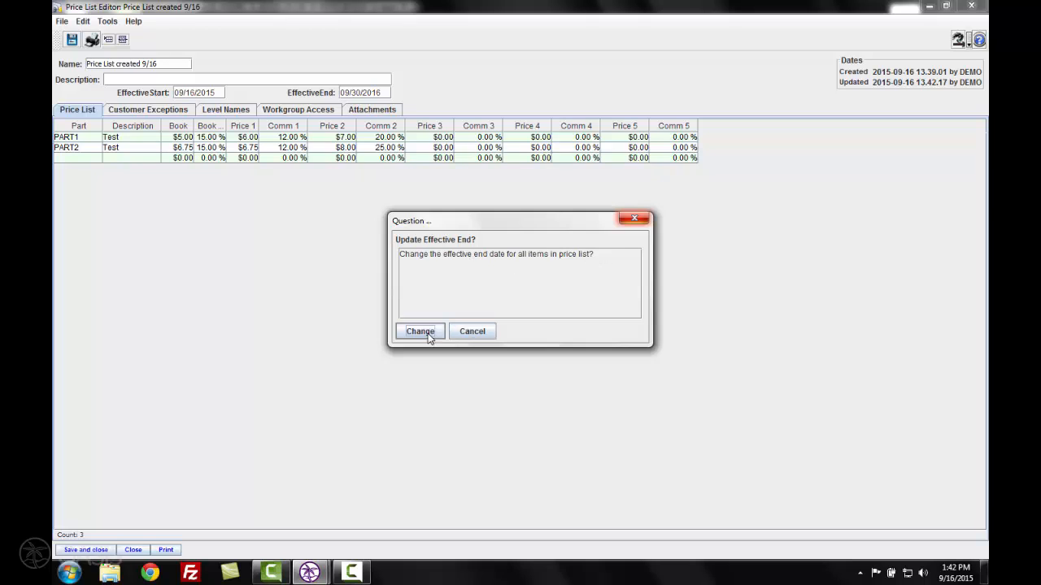
pyautogui.click(470, 334)
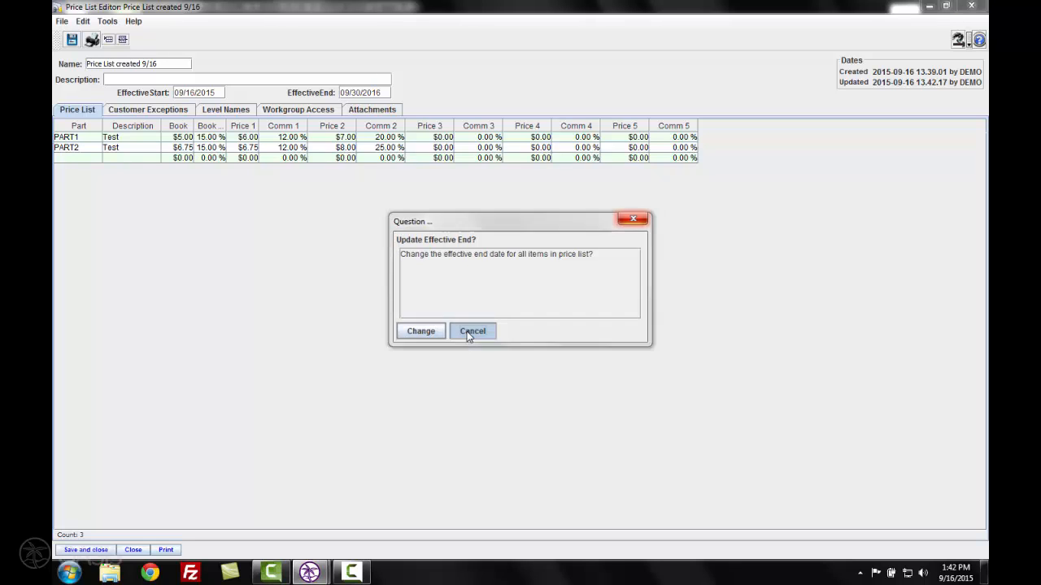
pyautogui.click(356, 362)
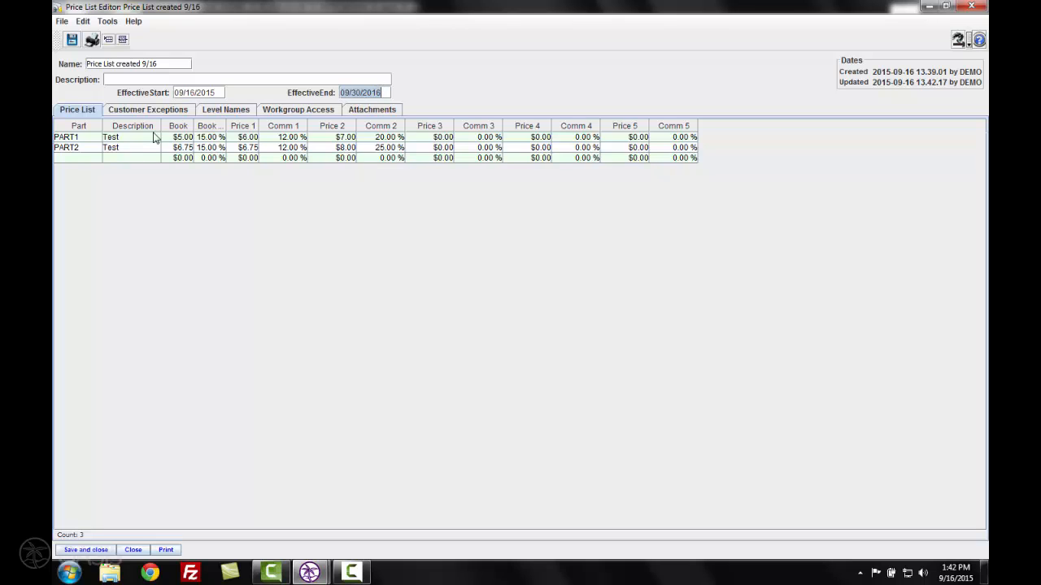
# Configure the parts table to show the EffectiveStart and EffectiveEnd columns and only the first two price and commission levels.
pyautogui.click(63, 22)
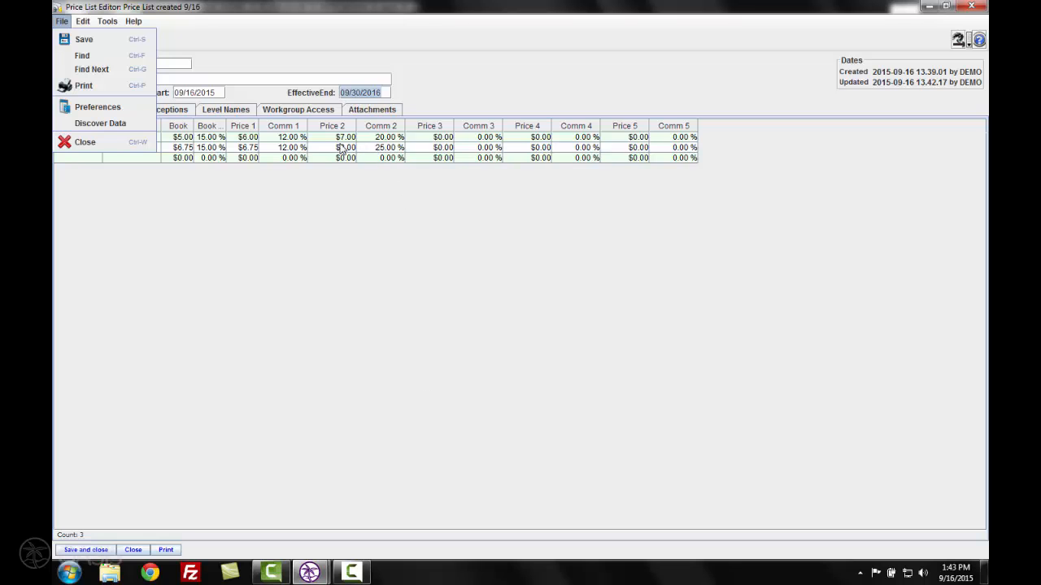
pyautogui.click(136, 129)
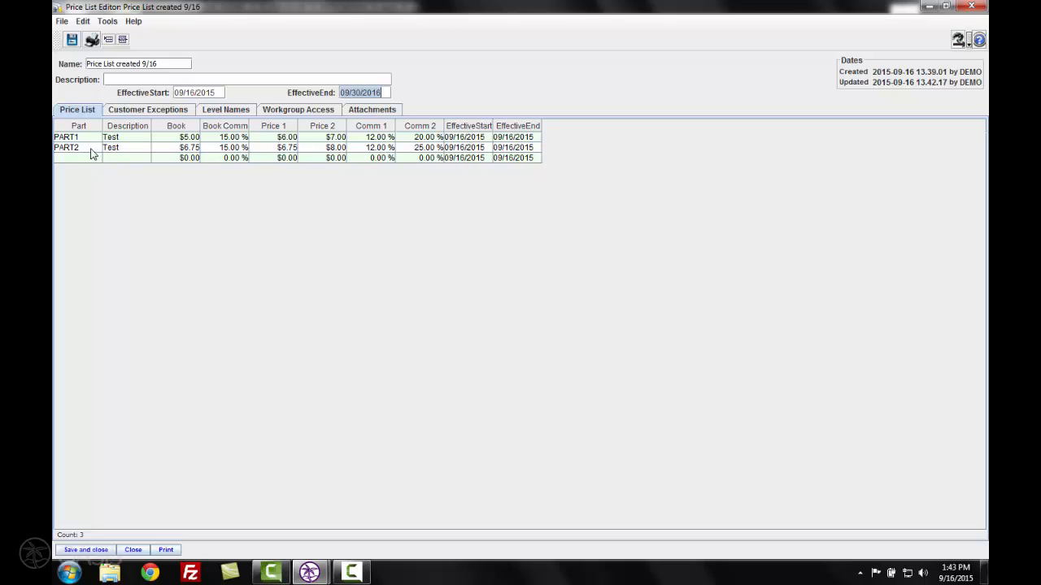
# Set the effective end date of PART1 to 12/31/2015 and of PART2 to 09/16/2016.
pyautogui.click(525, 138)
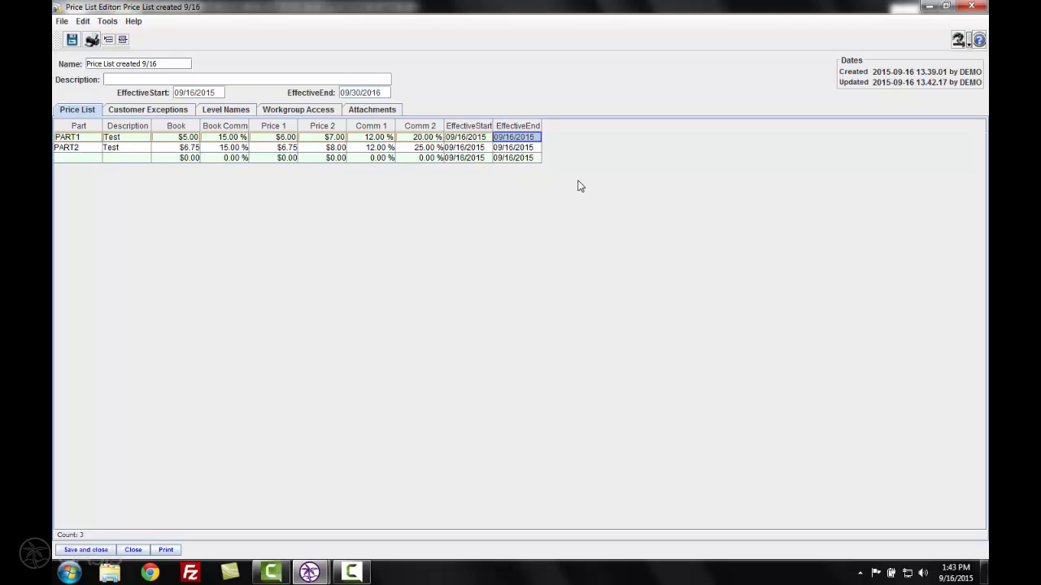
pyautogui.write('12')
pyautogui.press('Tab')
pyautogui.press('Tab')
pyautogui.press('Tab')
pyautogui.press('Tab')
pyautogui.press('Tab')
pyautogui.press('Tab')
pyautogui.press('Tab')
pyautogui.press('Tab')
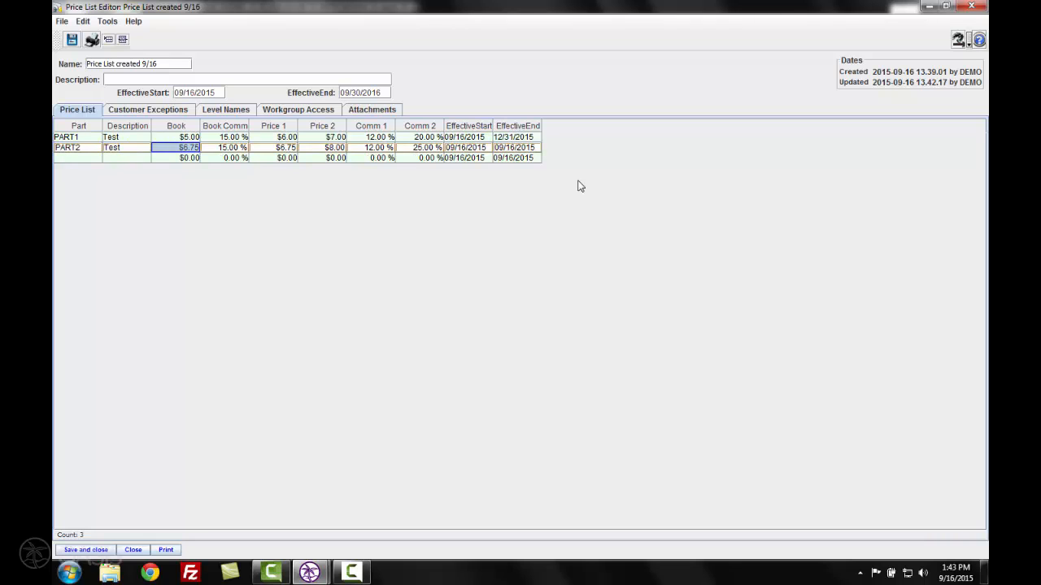
pyautogui.press('Tab')
pyautogui.press('Tab')
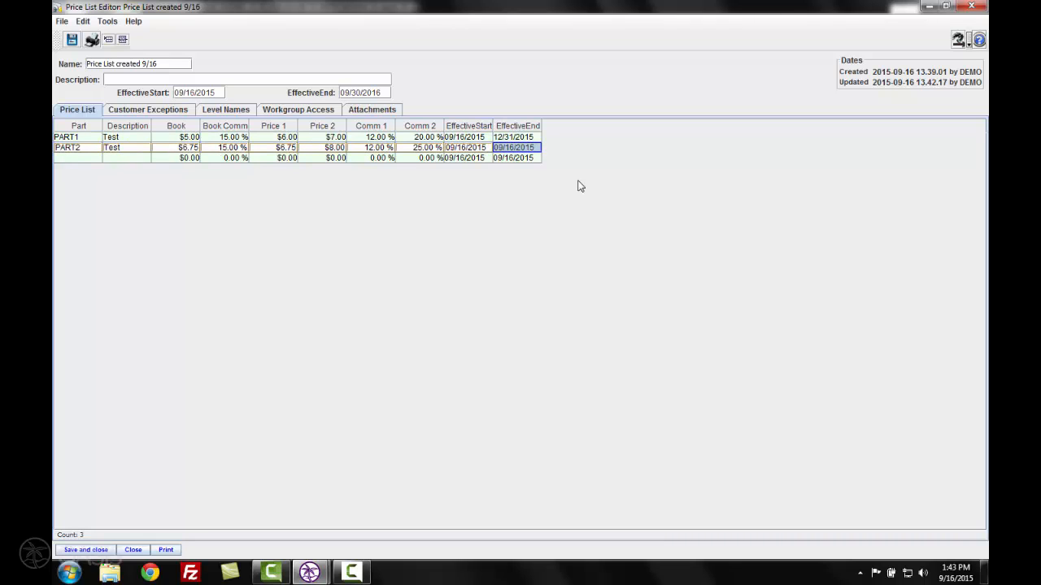
pyautogui.write('9')
pyautogui.press('Tab')
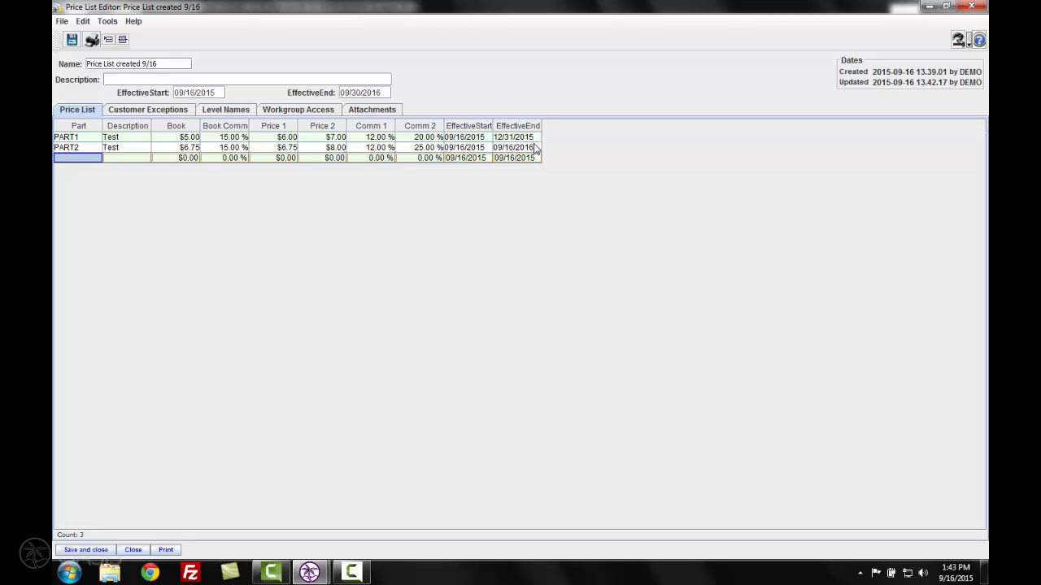
# Set the price list's effective end date to 09/29/2016 and apply it to all items in the list.
pyautogui.click(379, 93)
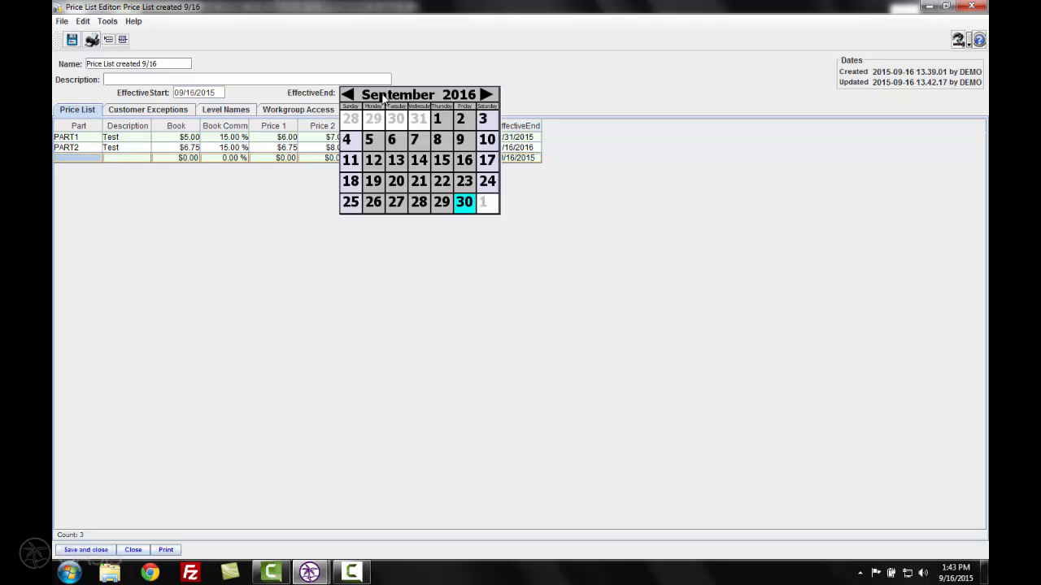
pyautogui.click(464, 203)
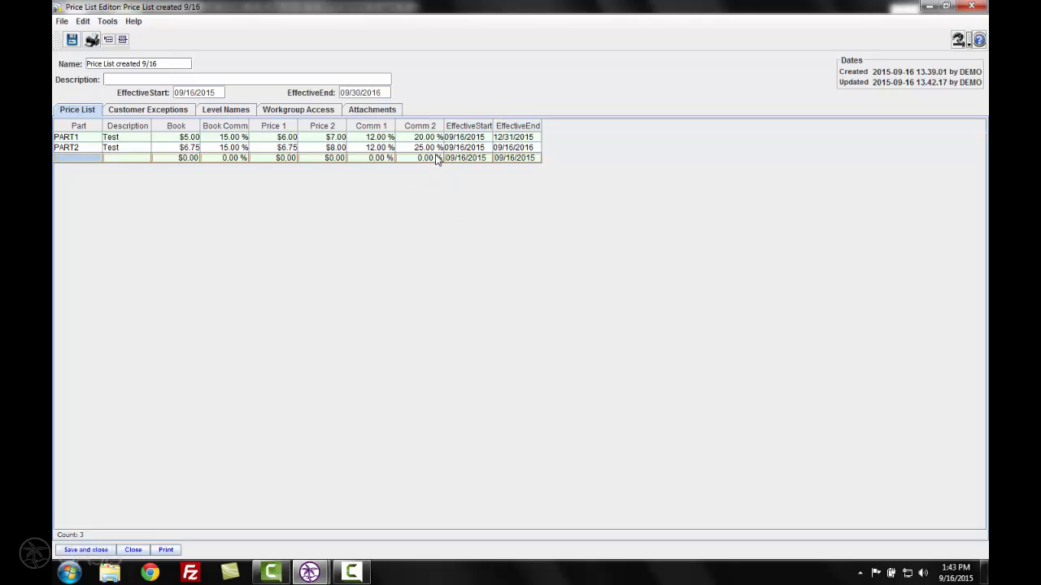
pyautogui.click(380, 94)
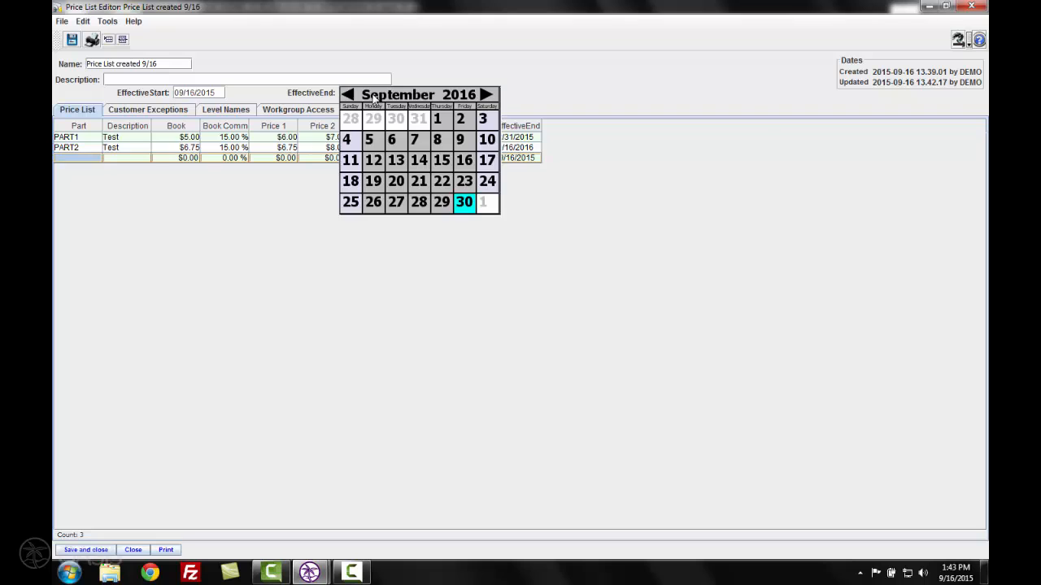
pyautogui.click(440, 206)
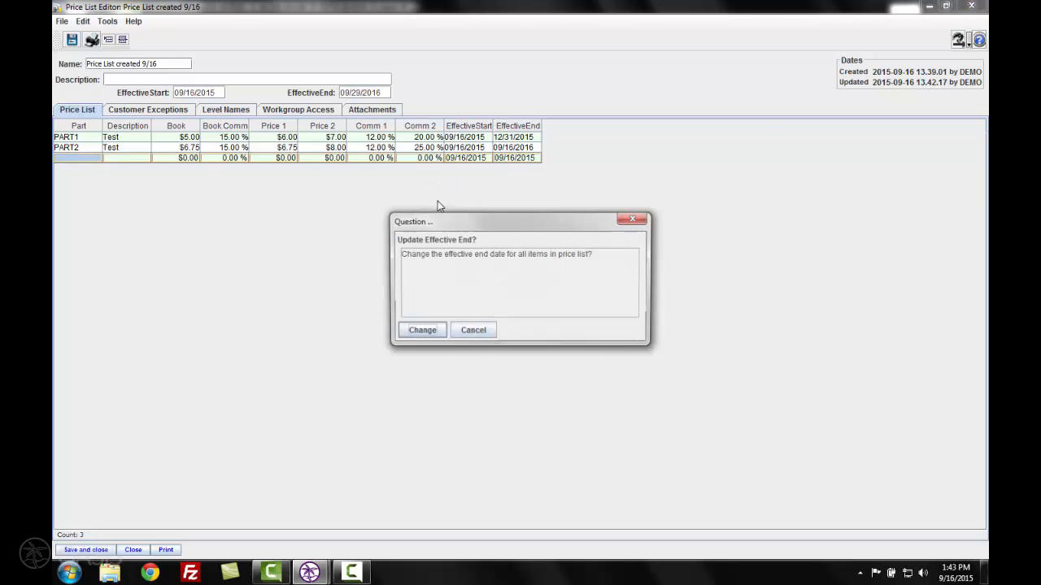
pyautogui.click(422, 331)
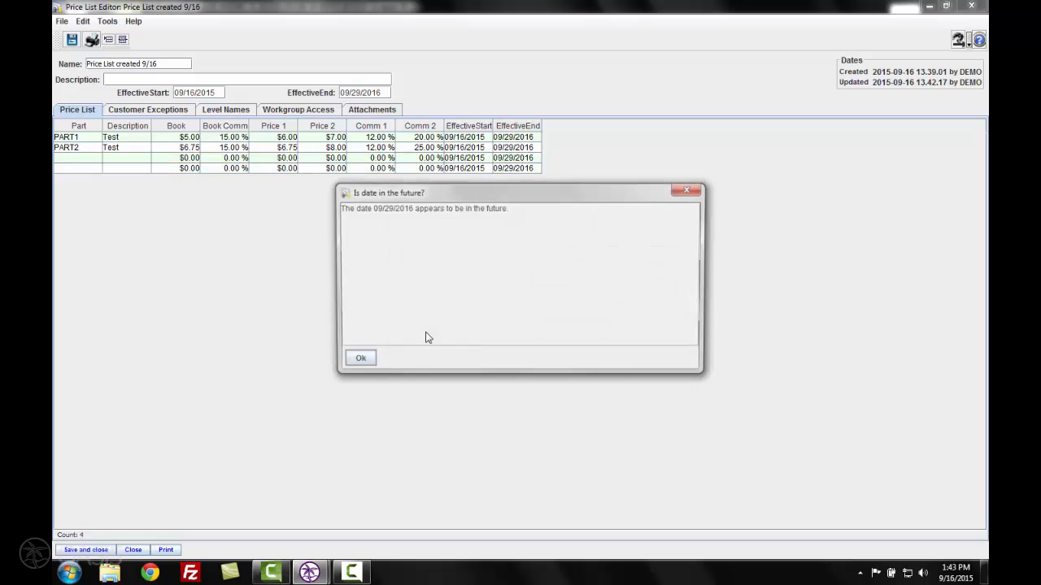
pyautogui.click(359, 358)
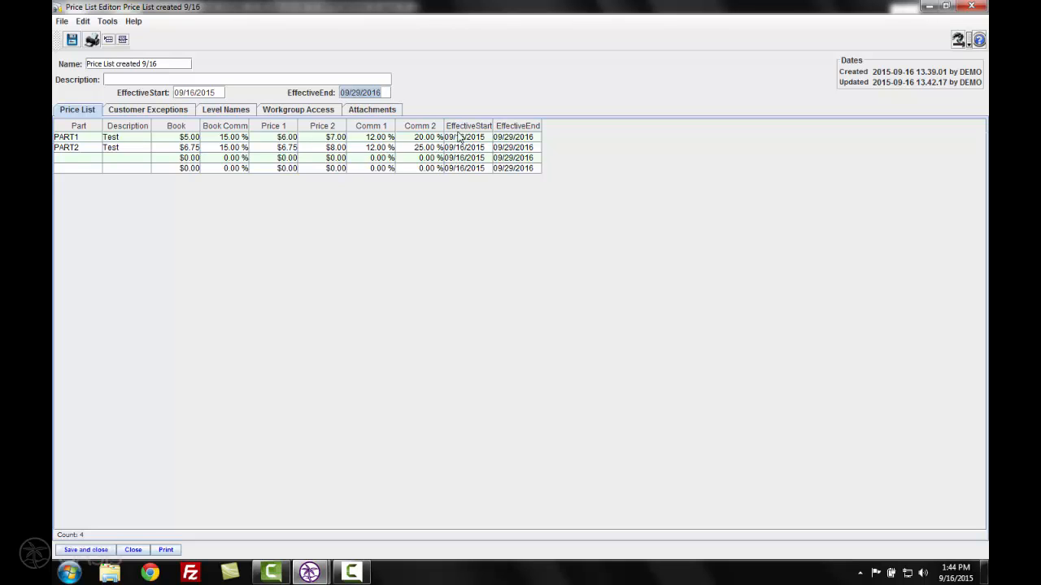
pyautogui.click(533, 149)
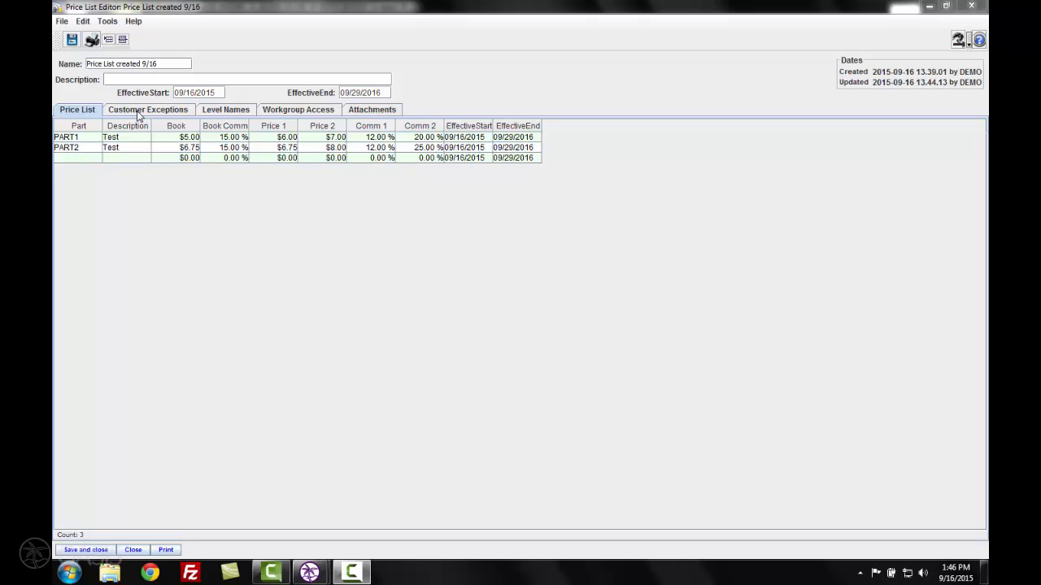
# Label Levels 1 to 3 as Min, Target and Max, and set the kind of Level 2 to Overageable.
pyautogui.click(251, 110)
pyautogui.click(185, 163)
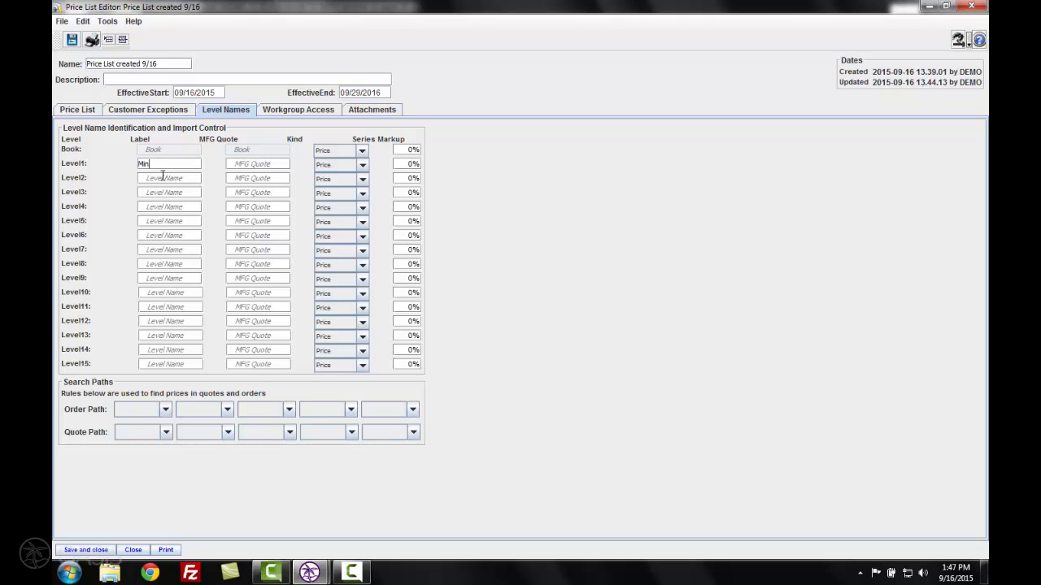
pyautogui.click(162, 176)
pyautogui.press('Tab')
pyautogui.press('Tab')
pyautogui.press('Tab')
pyautogui.press('Tab')
pyautogui.click(355, 181)
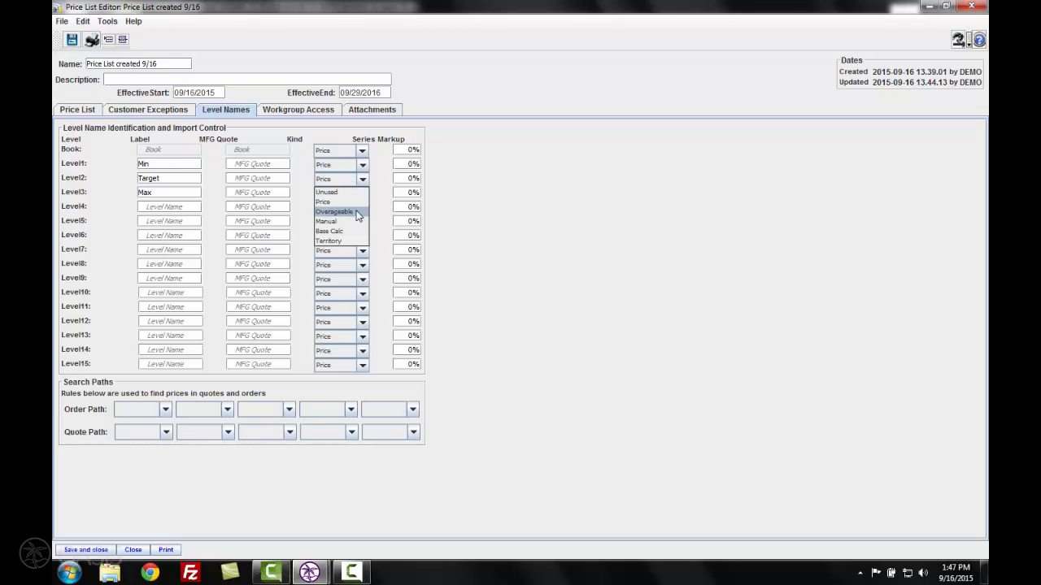
pyautogui.click(358, 213)
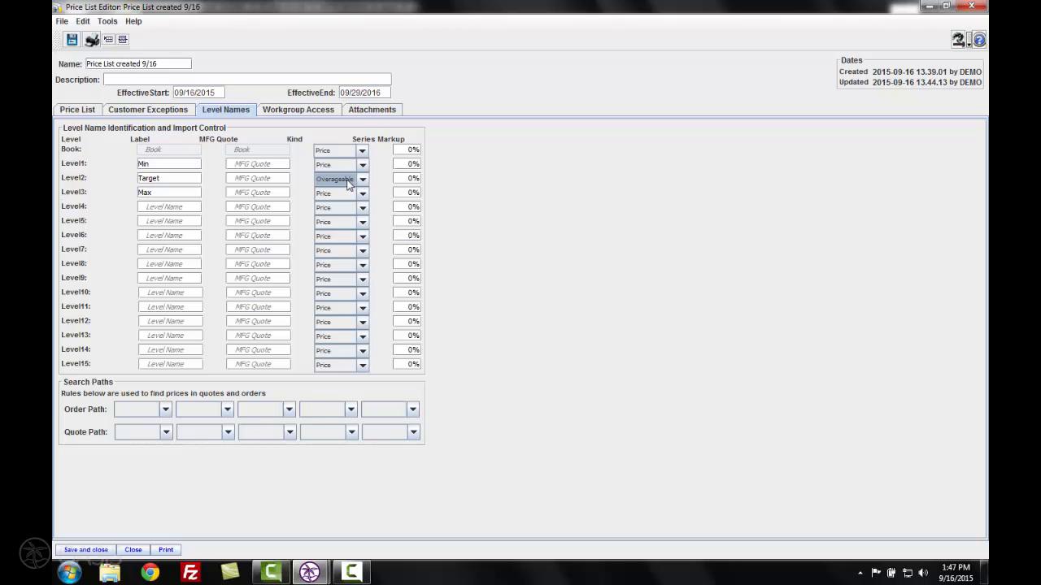
# Set the order search path to Level 1, Level 2 and Level 3, in that order.
pyautogui.click(165, 410)
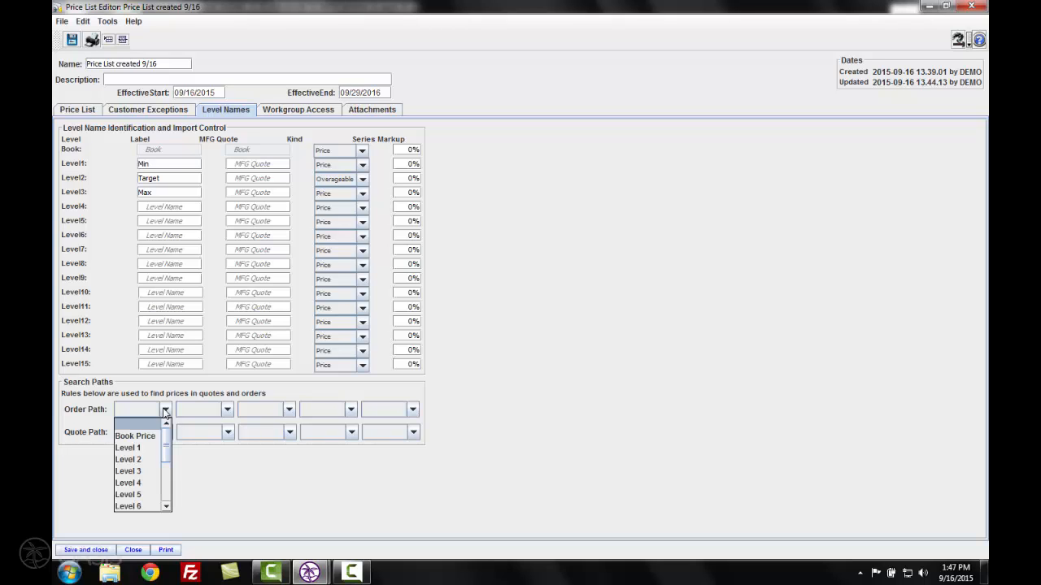
pyautogui.click(144, 453)
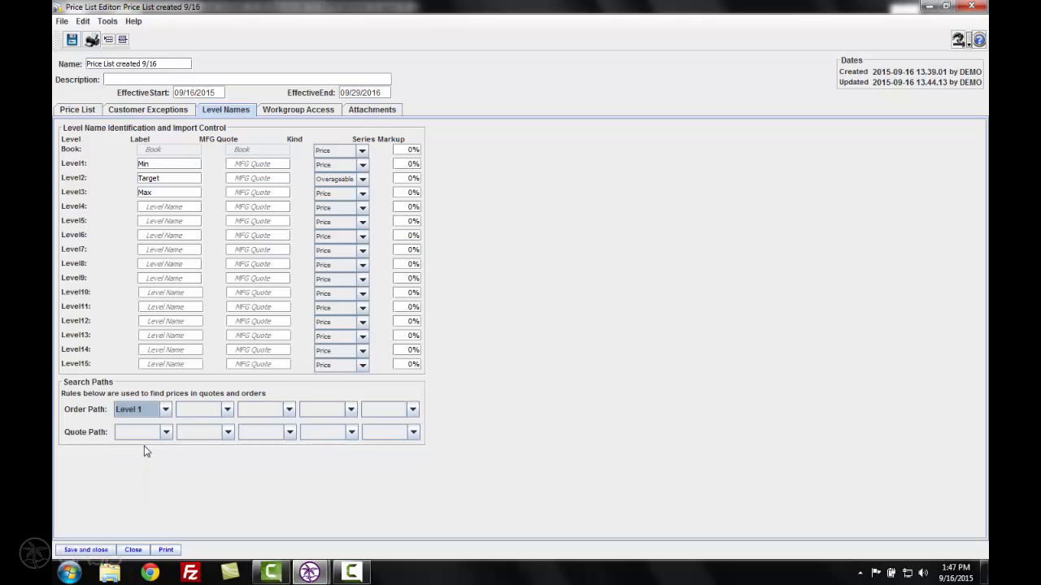
pyautogui.click(216, 411)
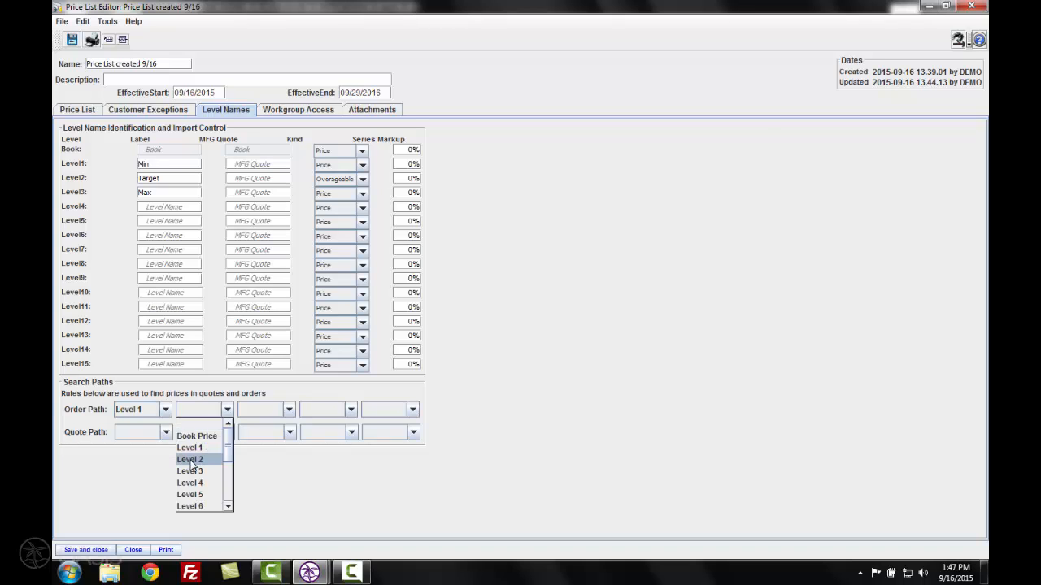
pyautogui.click(191, 461)
pyautogui.click(270, 412)
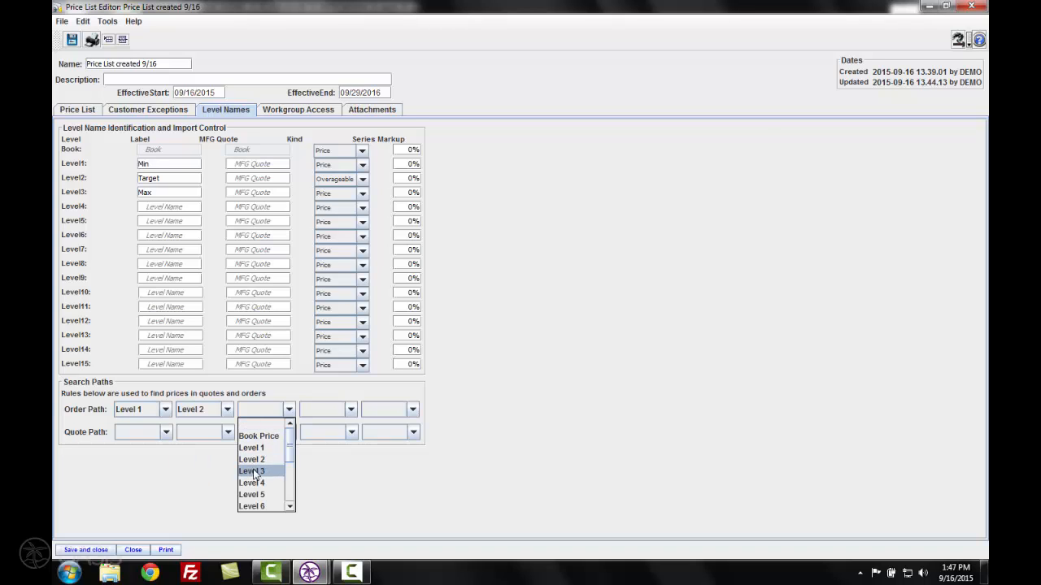
pyautogui.click(255, 473)
# Set the quote search path to Level 1, Level 2 and Level 3, in that order.
pyautogui.click(125, 435)
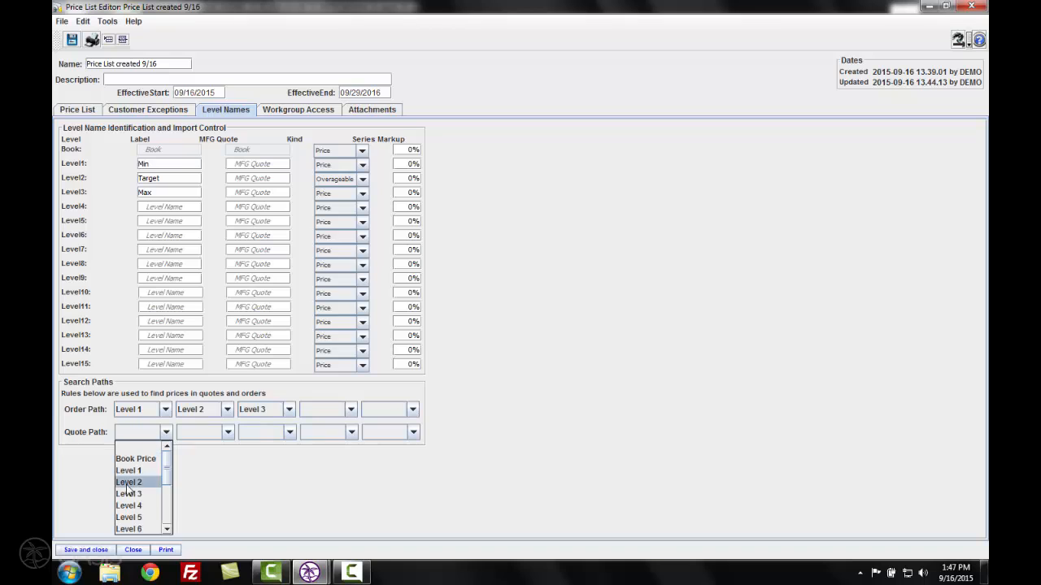
pyautogui.click(128, 470)
pyautogui.click(224, 436)
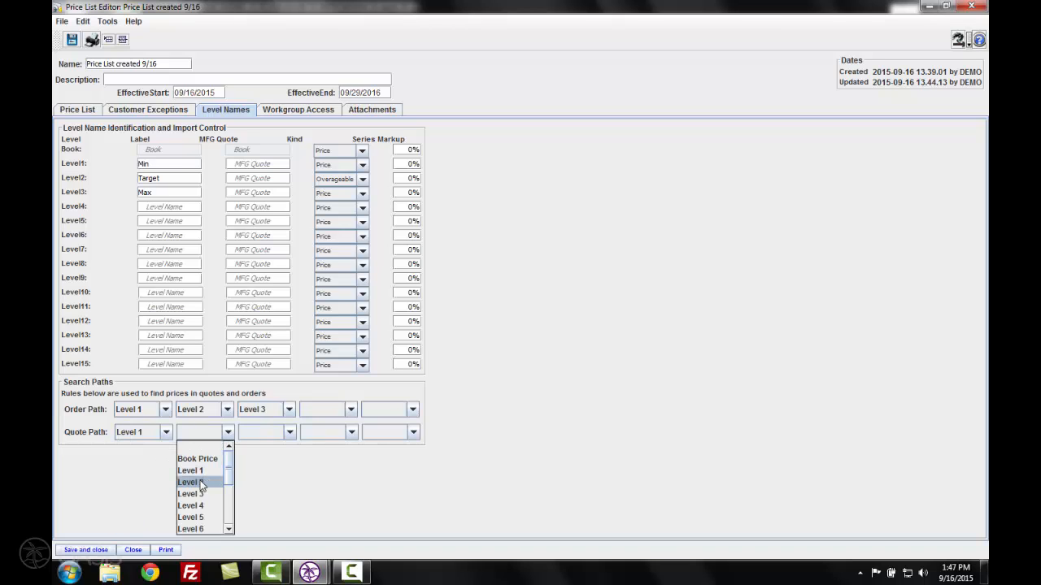
pyautogui.click(202, 483)
pyautogui.click(260, 435)
pyautogui.click(255, 493)
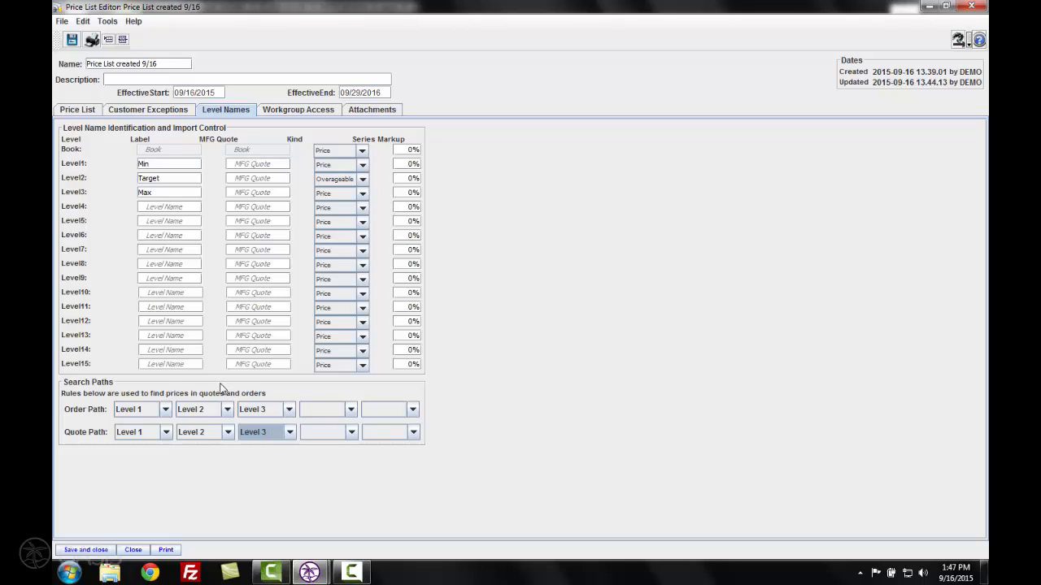
# Save and close the price list.
pyautogui.click(159, 112)
pyautogui.click(226, 112)
pyautogui.click(142, 431)
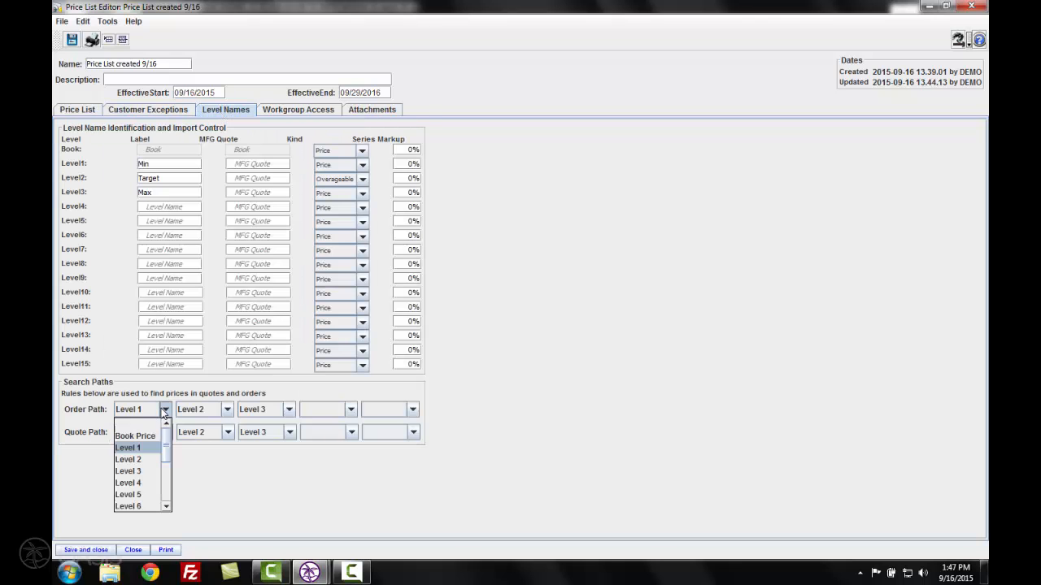
pyautogui.click(86, 550)
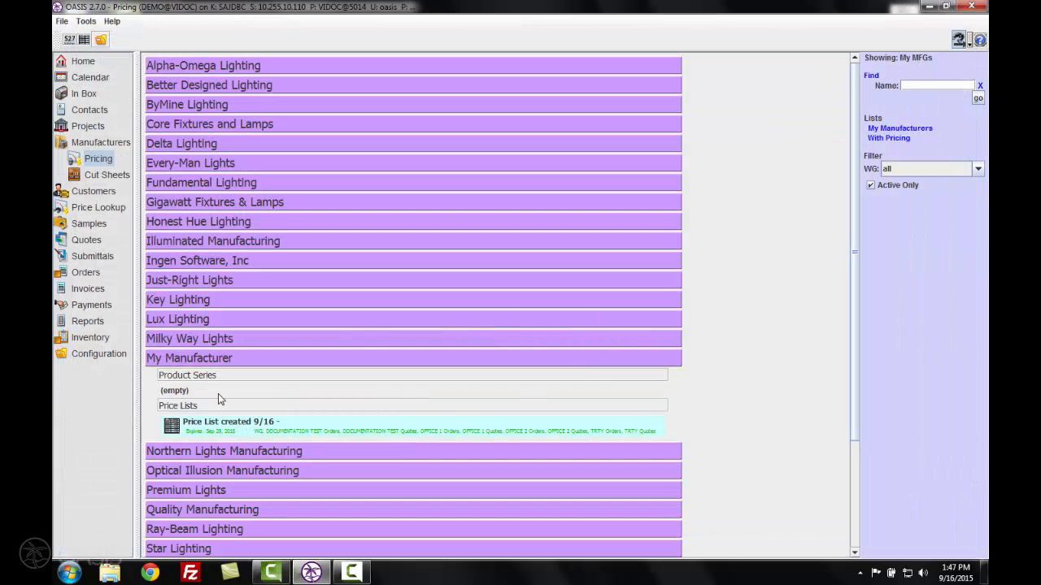
# Reopen the price list created 9/16 under My Manufacturer and review its level names, search paths and workgroup access.
pyautogui.doubleClick(177, 426)
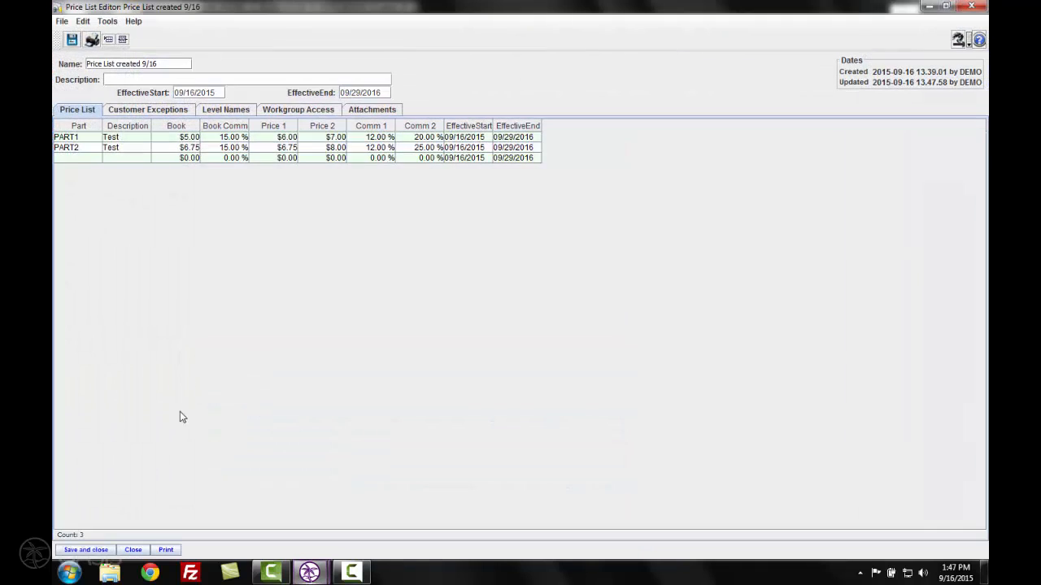
pyautogui.click(226, 109)
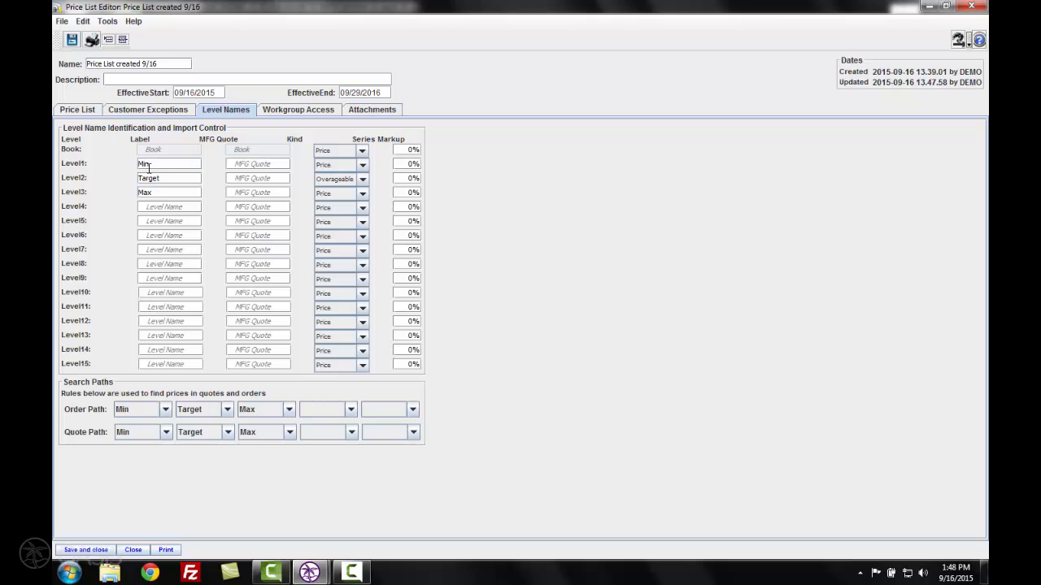
pyautogui.click(165, 410)
pyautogui.click(165, 410)
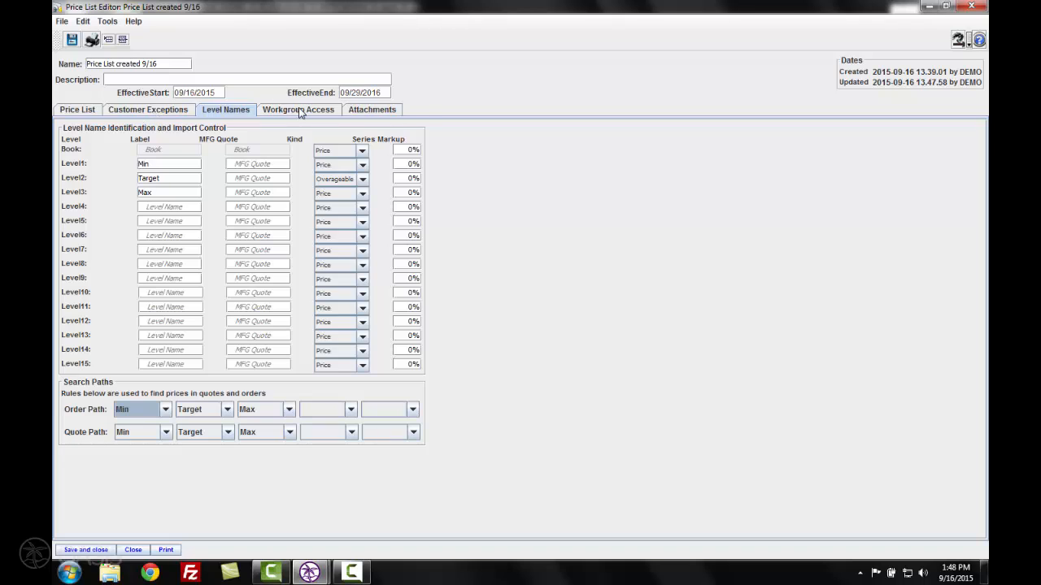
pyautogui.click(298, 112)
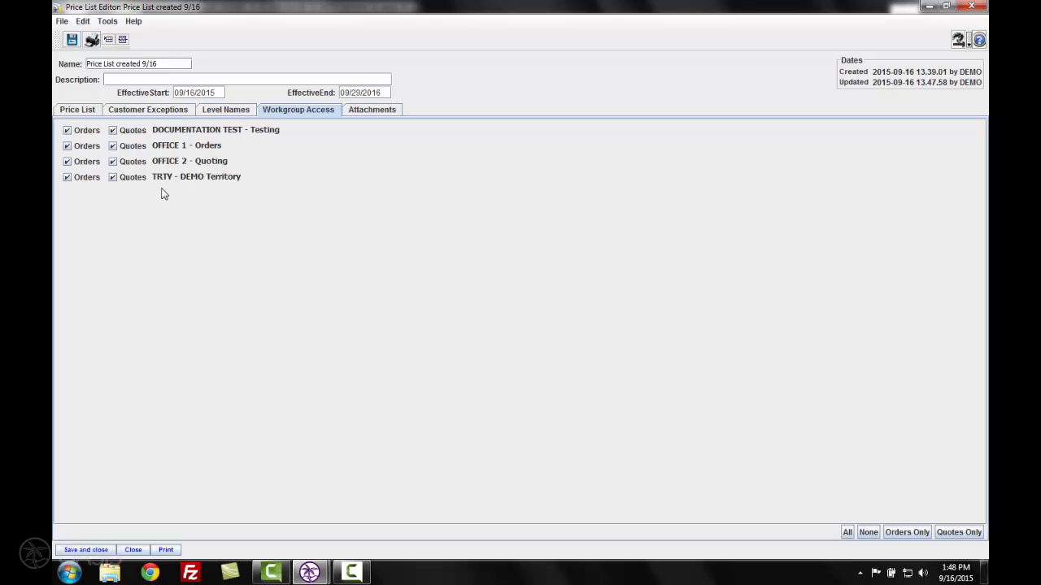
# Add a customer exception for PART1 with TRICTYDIST - Tri-County Distributors as the customer.
pyautogui.click(145, 109)
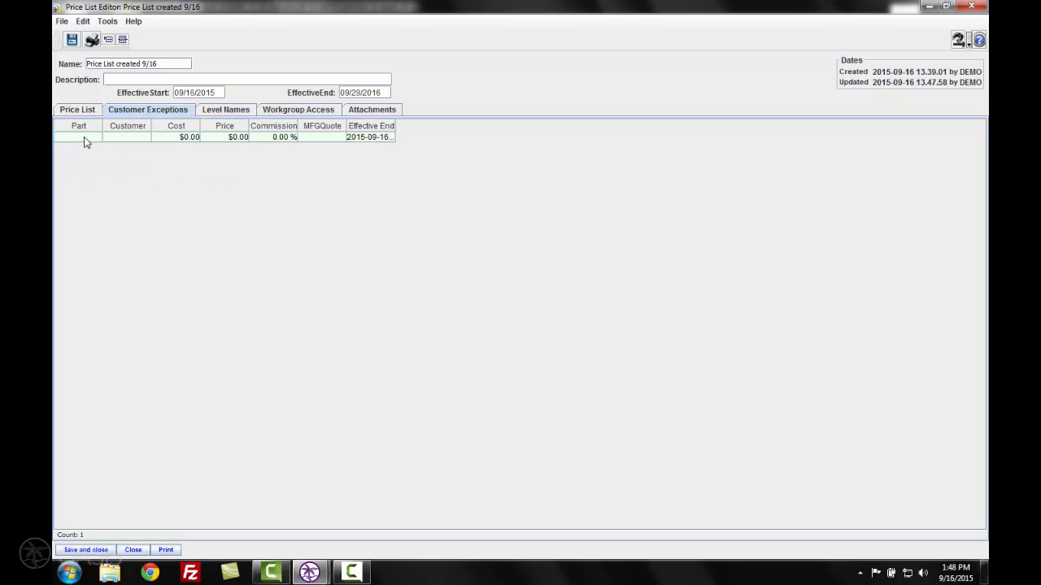
pyautogui.click(85, 140)
pyautogui.click(89, 111)
pyautogui.click(132, 109)
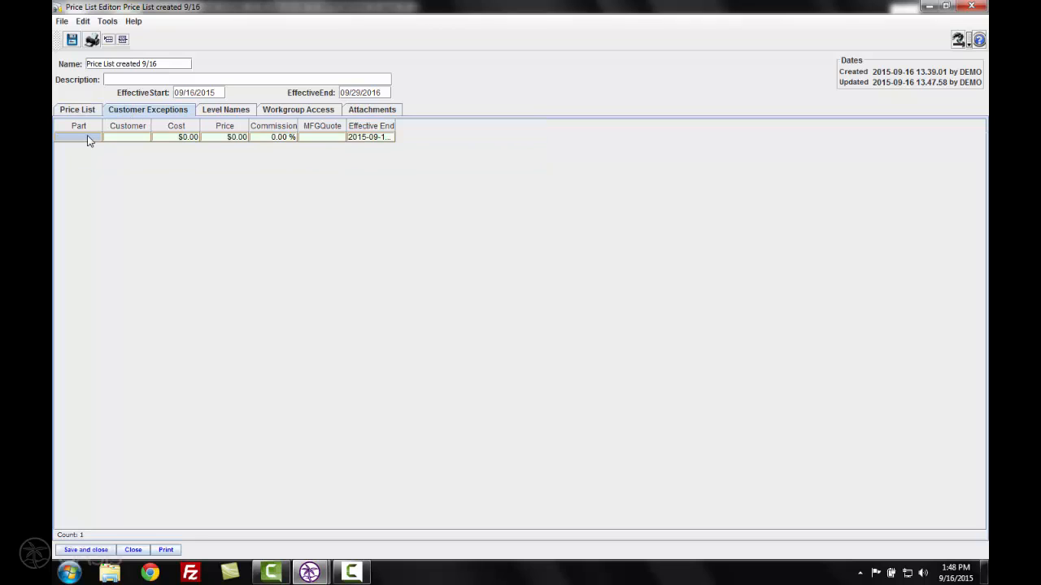
pyautogui.click(85, 140)
pyautogui.write('Part1')
pyautogui.press('Tab')
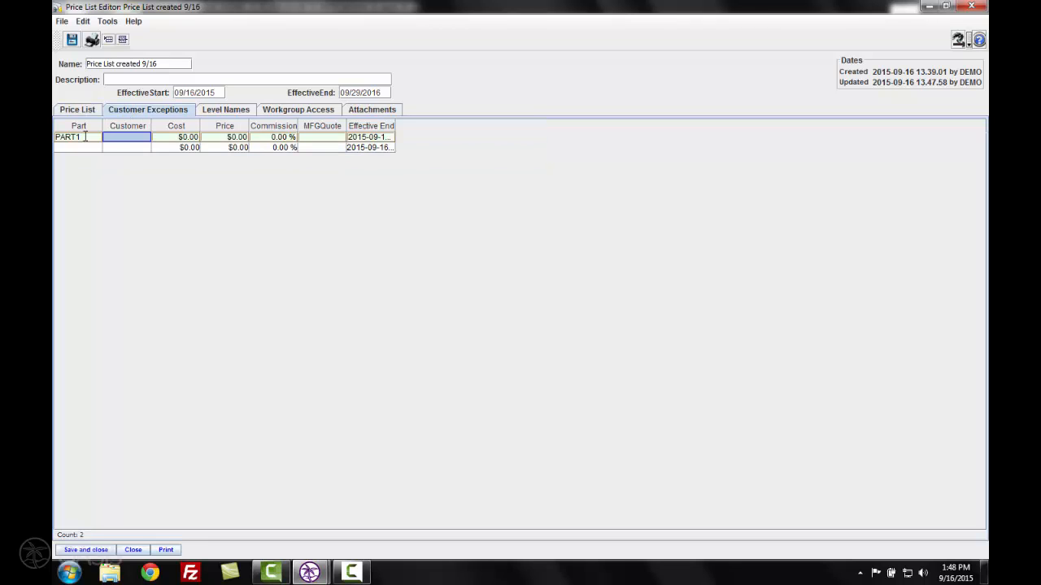
pyautogui.doubleClick(131, 139)
pyautogui.write('Tr')
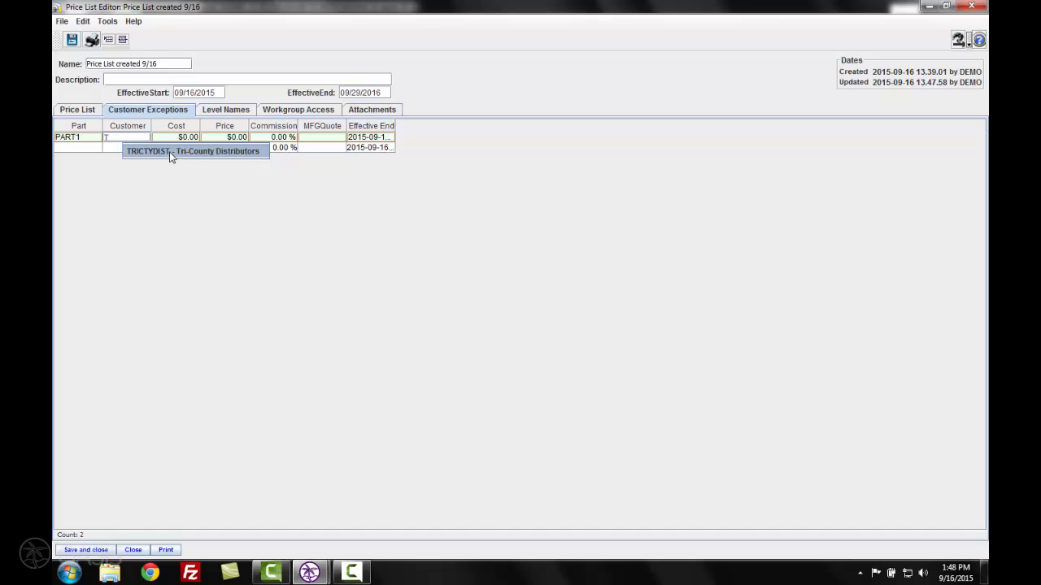
pyautogui.click(171, 153)
pyautogui.press('Tab')
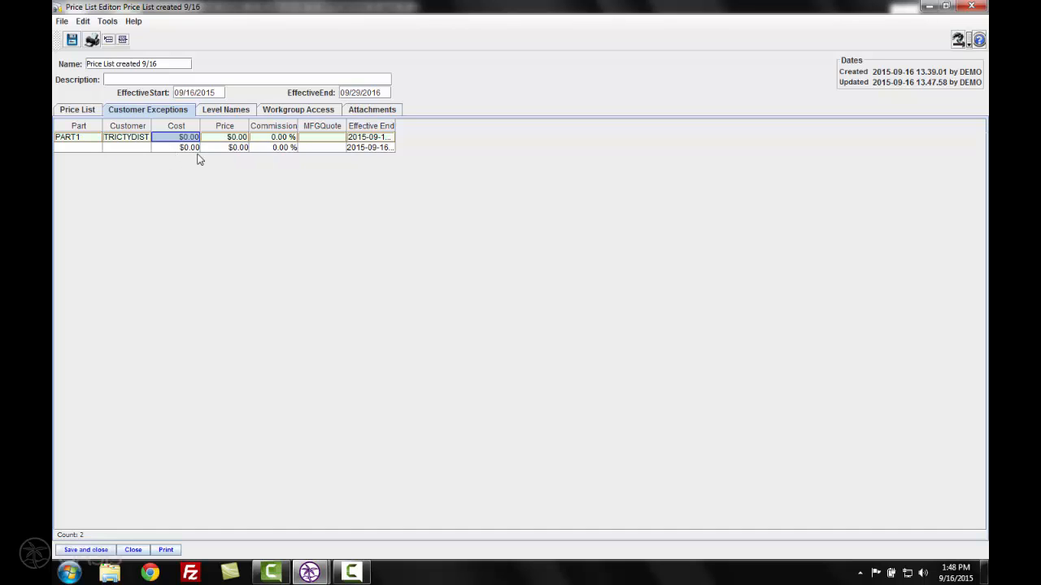
# Set the PART1 exception's price to $3.50 and its commission to 15%.
pyautogui.press('Tab')
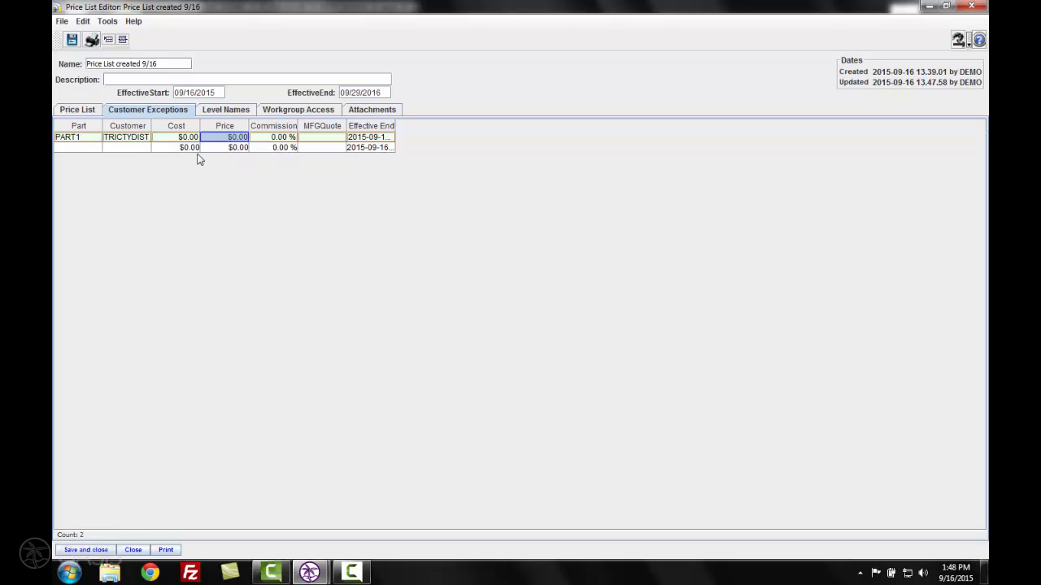
pyautogui.write('3.50')
pyautogui.press('Tab')
pyautogui.write('15')
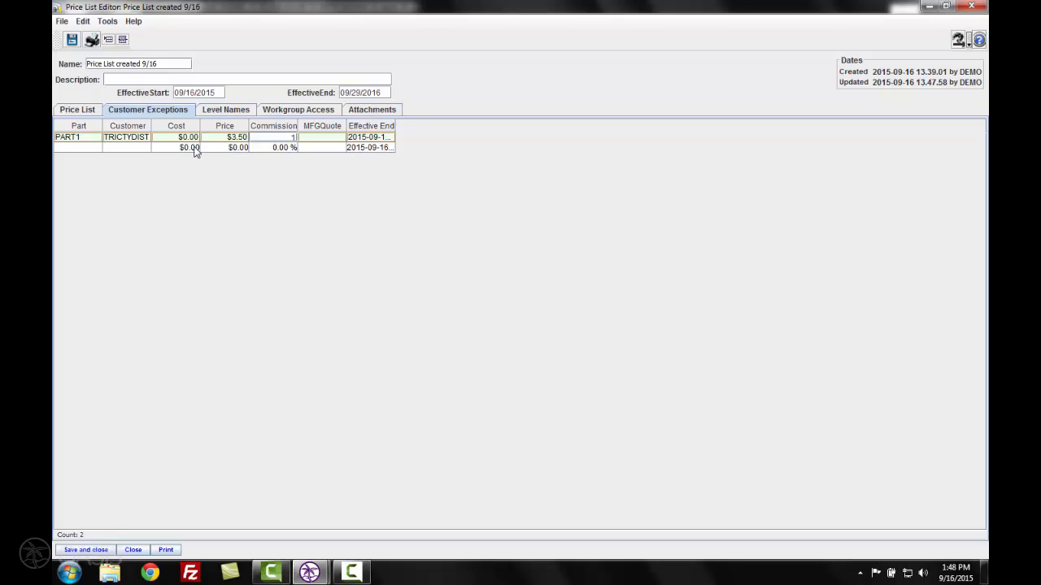
pyautogui.press('Tab')
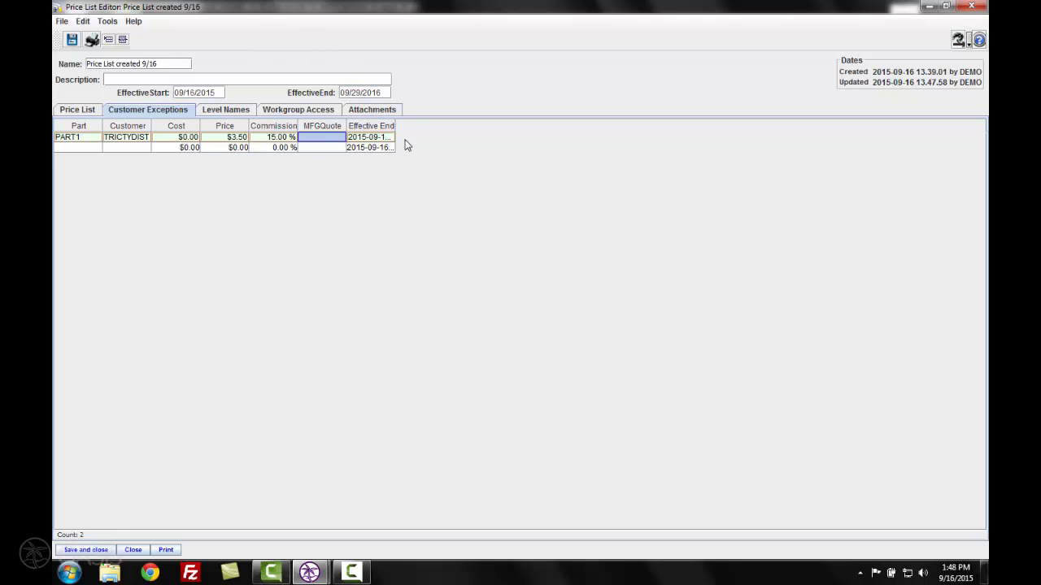
pyautogui.moveTo(396, 126); pyautogui.dragTo(423, 126)
# Compare the part prices in the price list with its level names and search paths.
pyautogui.click(71, 113)
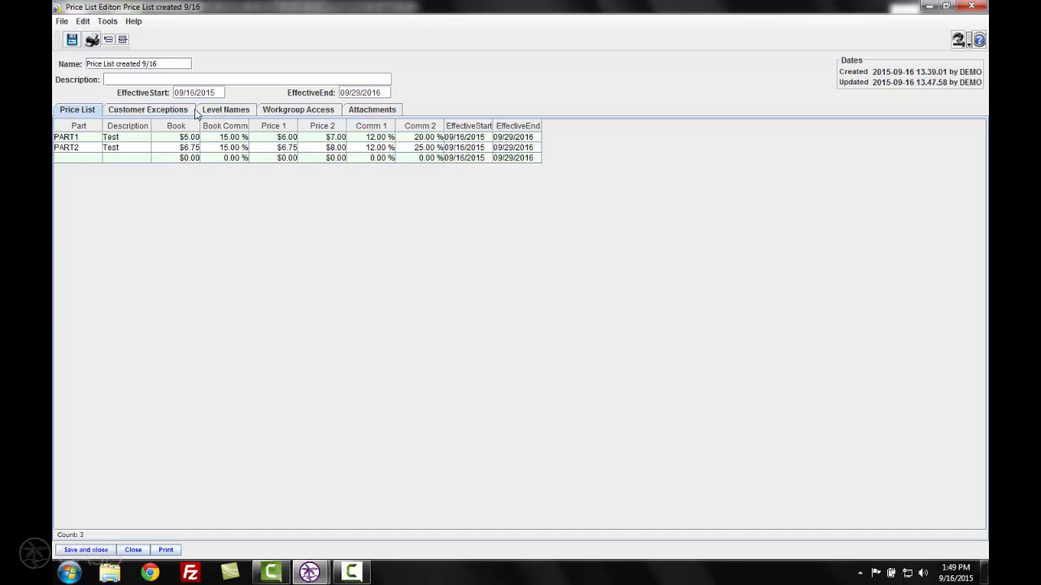
pyautogui.click(216, 113)
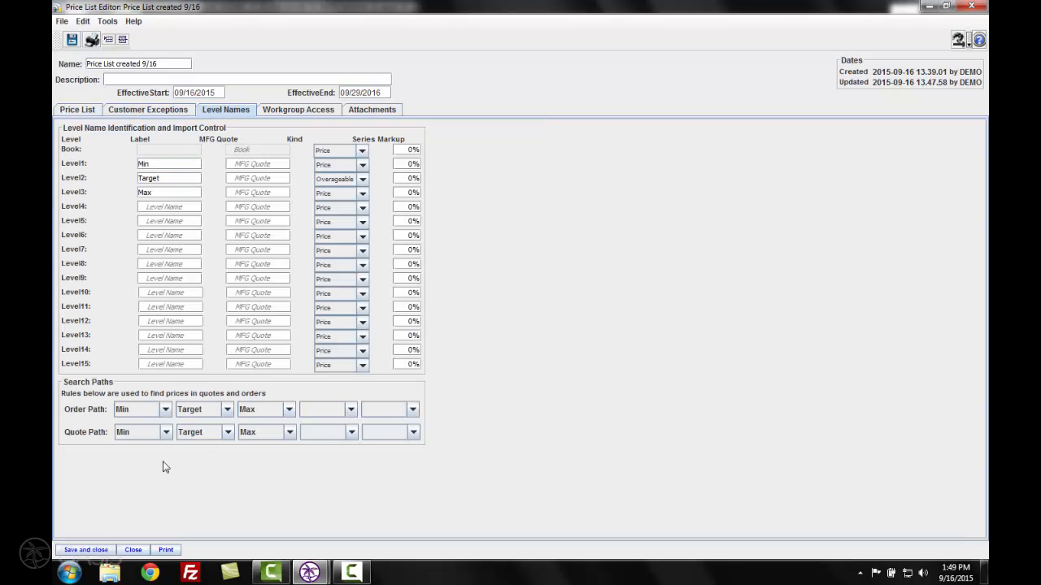
pyautogui.click(79, 109)
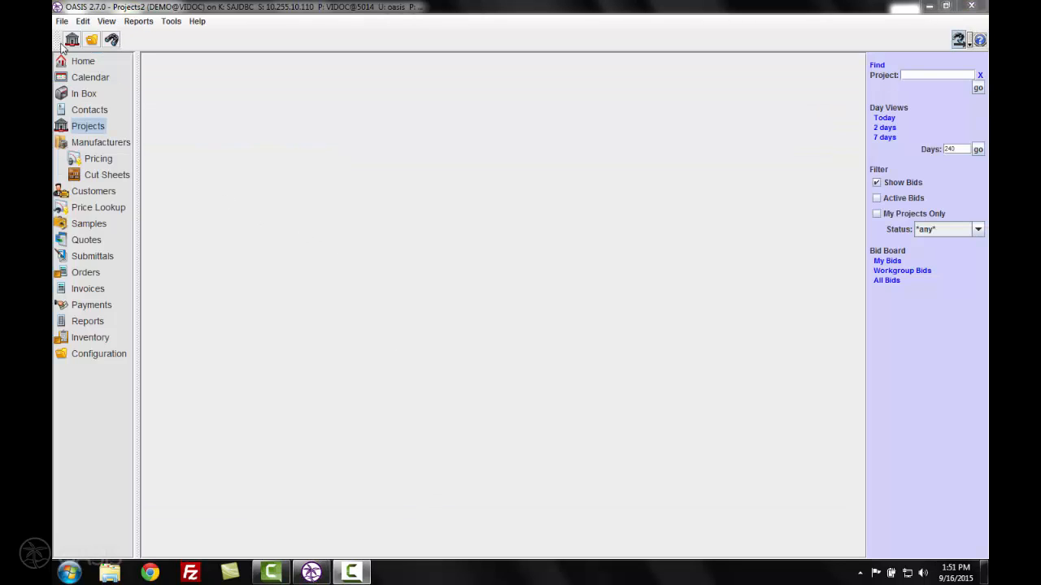
# Create a new project and open the initial bid of its initial phase.
pyautogui.click(73, 41)
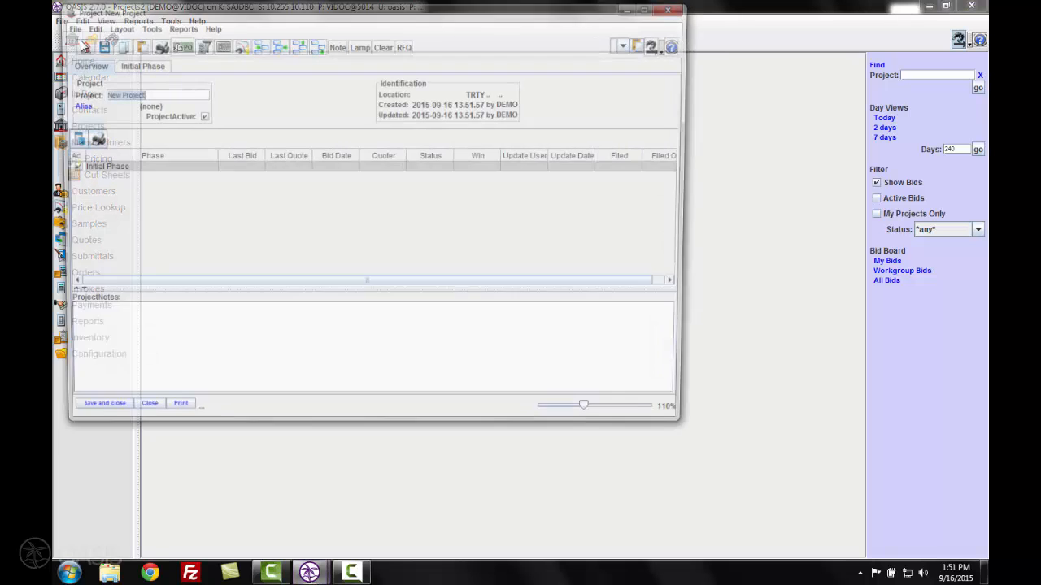
pyautogui.click(140, 65)
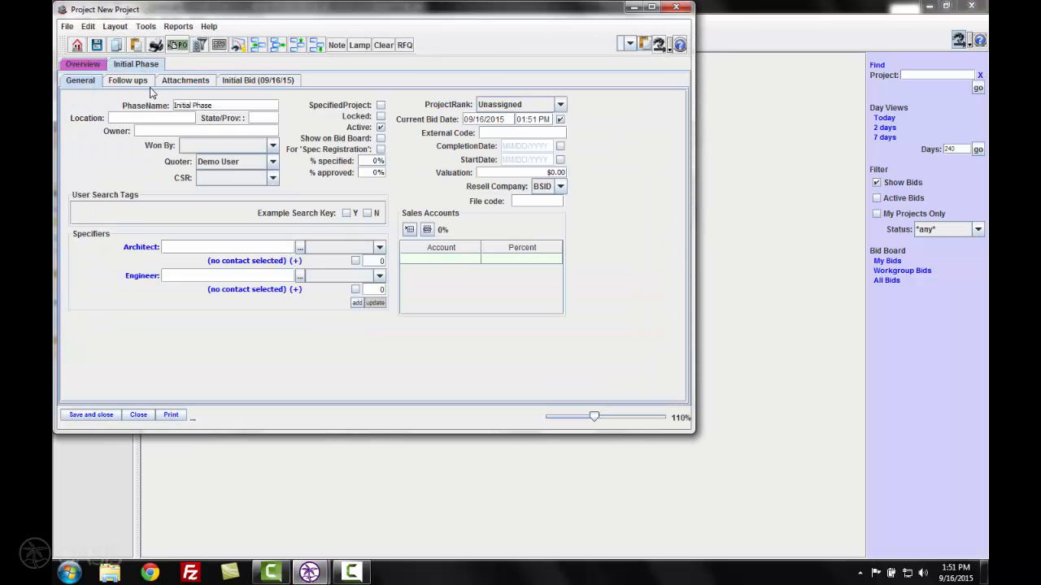
pyautogui.click(264, 79)
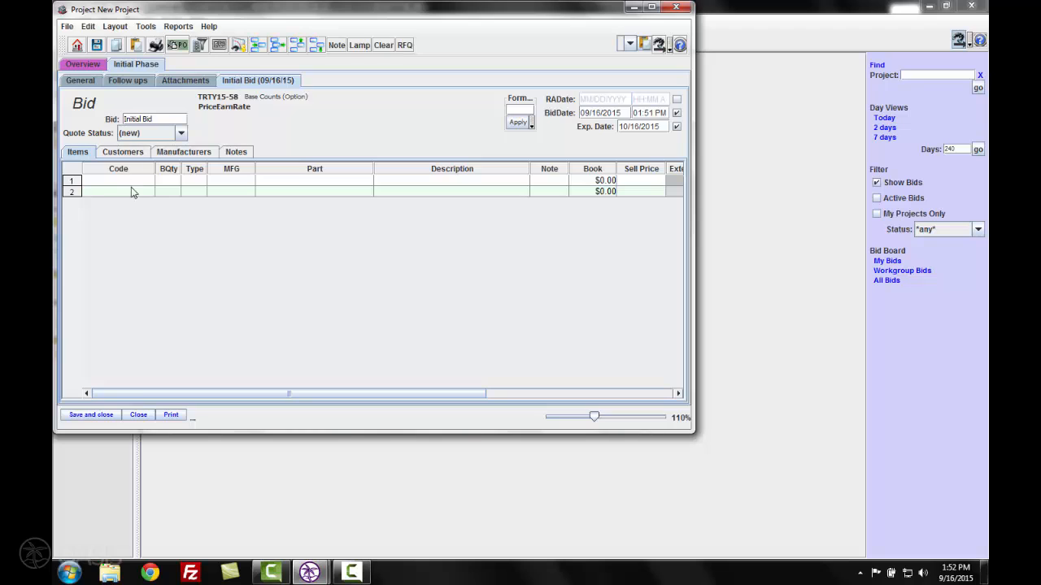
# Add a bid item with quantity 1, manufacturer MYMFG and part PART1, and check its price and commission columns.
pyautogui.click(173, 181)
pyautogui.write('1')
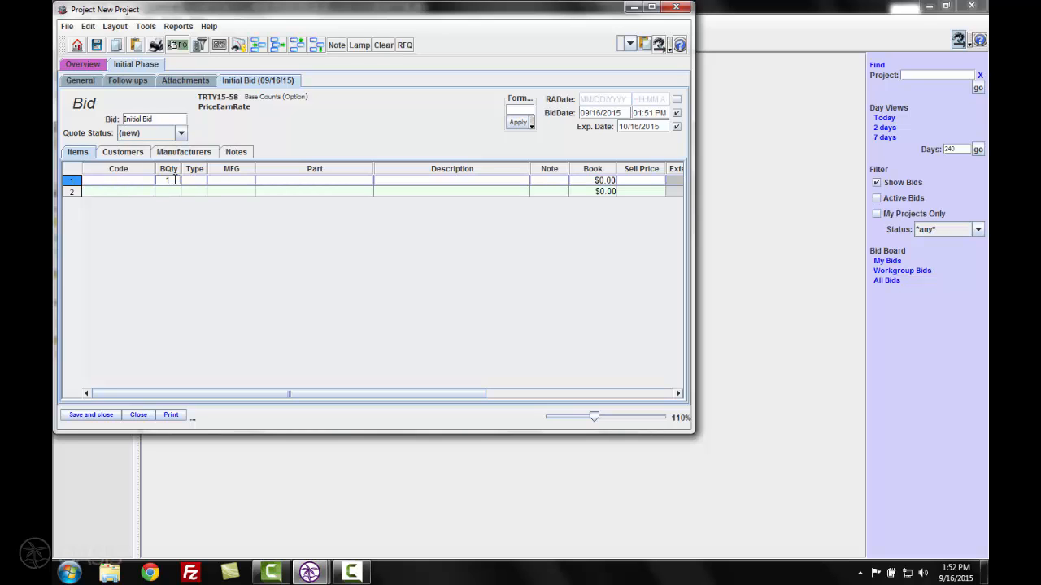
pyautogui.press('Tab')
pyautogui.press('Tab')
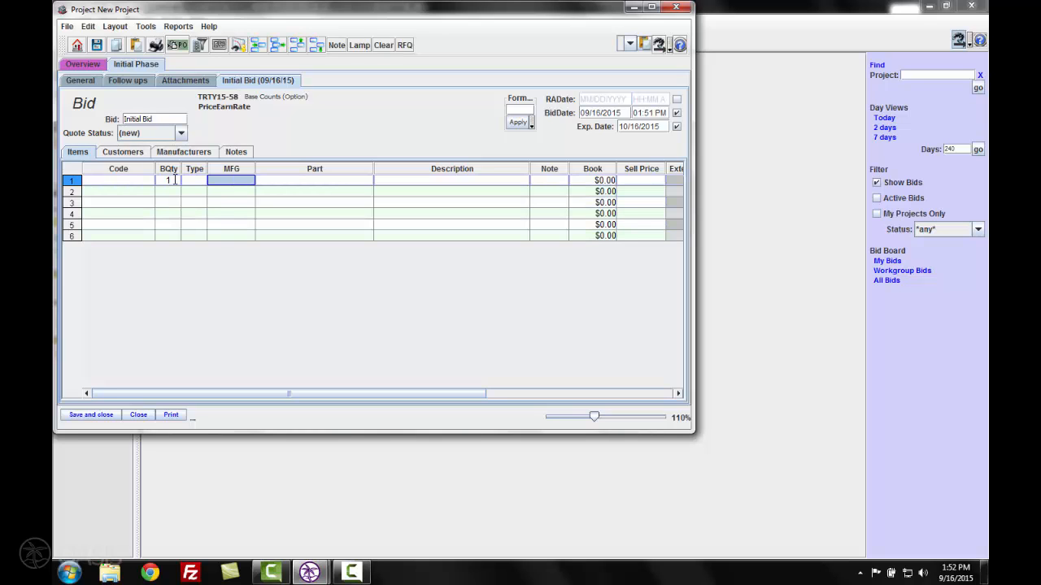
pyautogui.write('my')
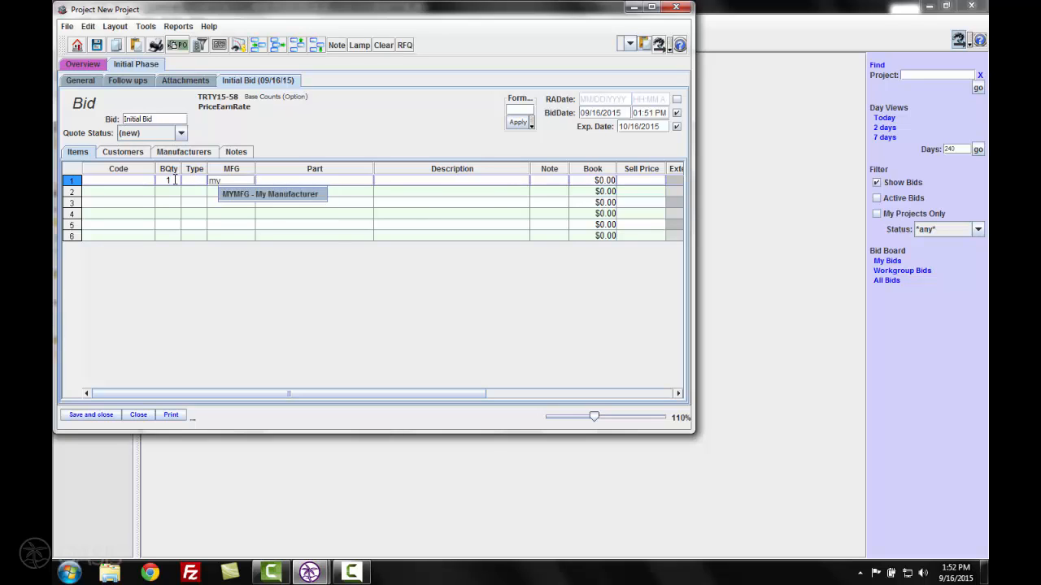
pyautogui.press('Tab')
pyautogui.write('part')
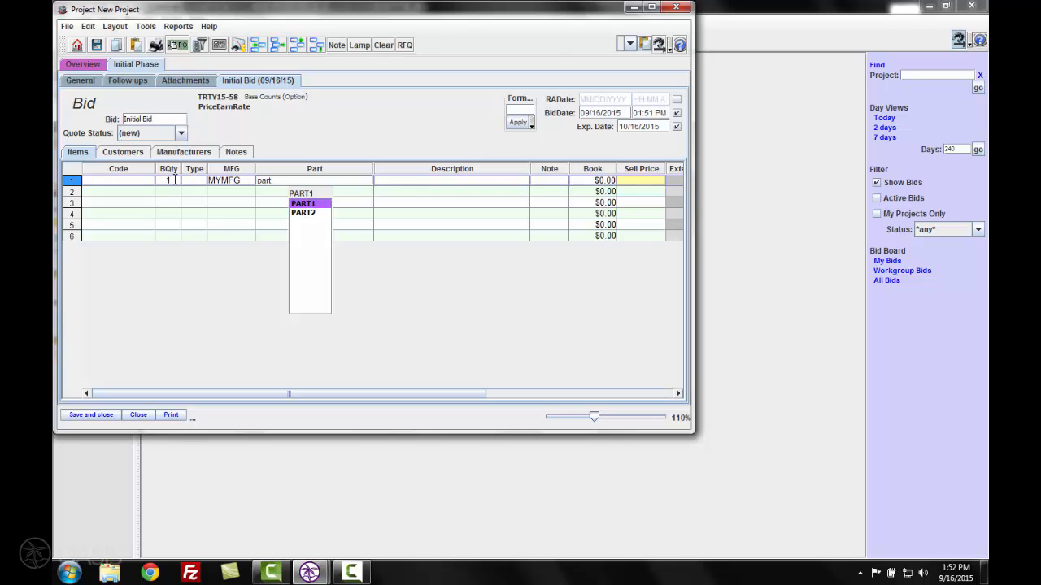
pyautogui.press('Return')
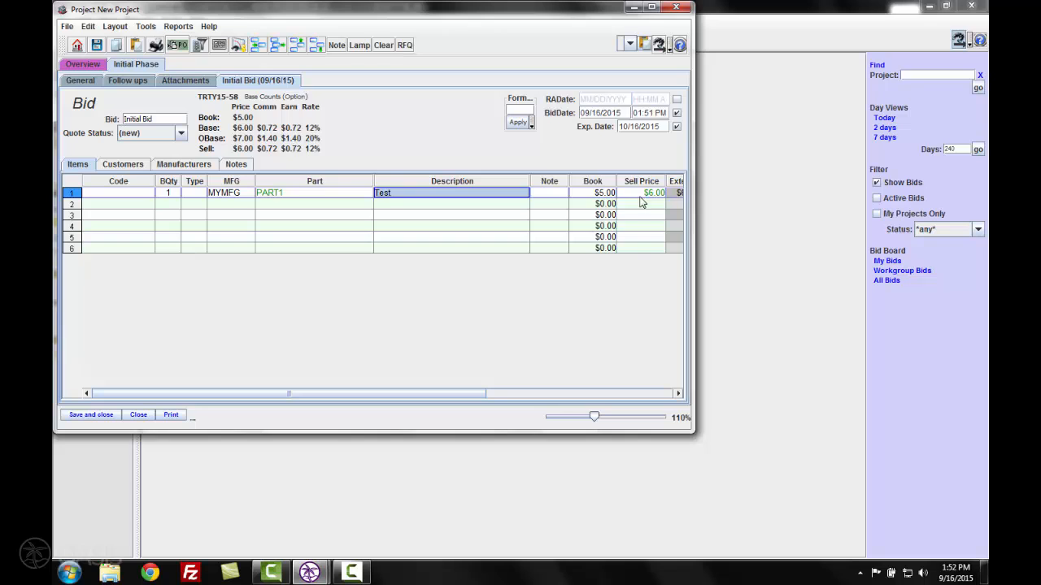
pyautogui.moveTo(417, 399); pyautogui.dragTo(495, 397)
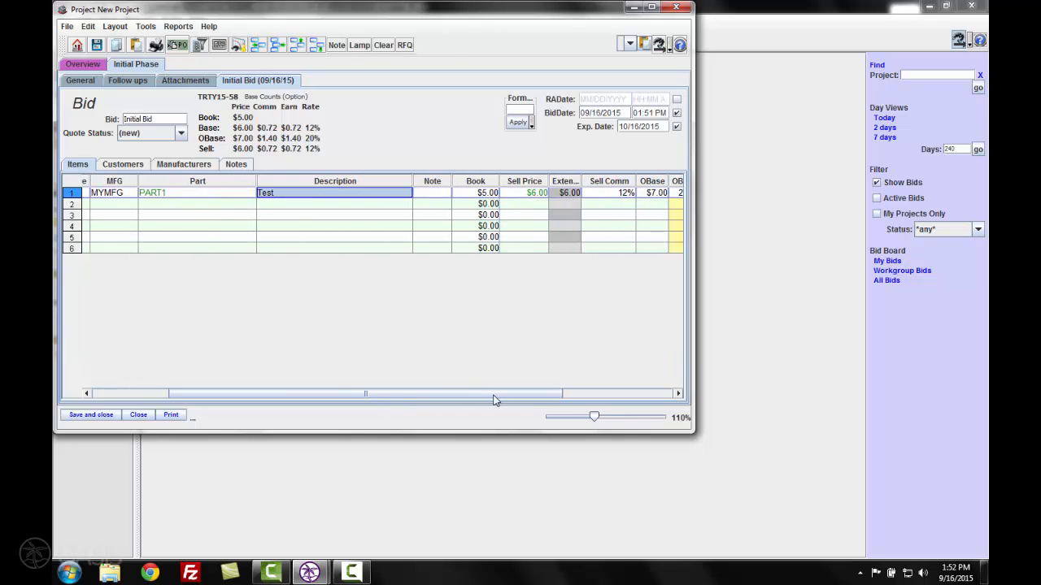